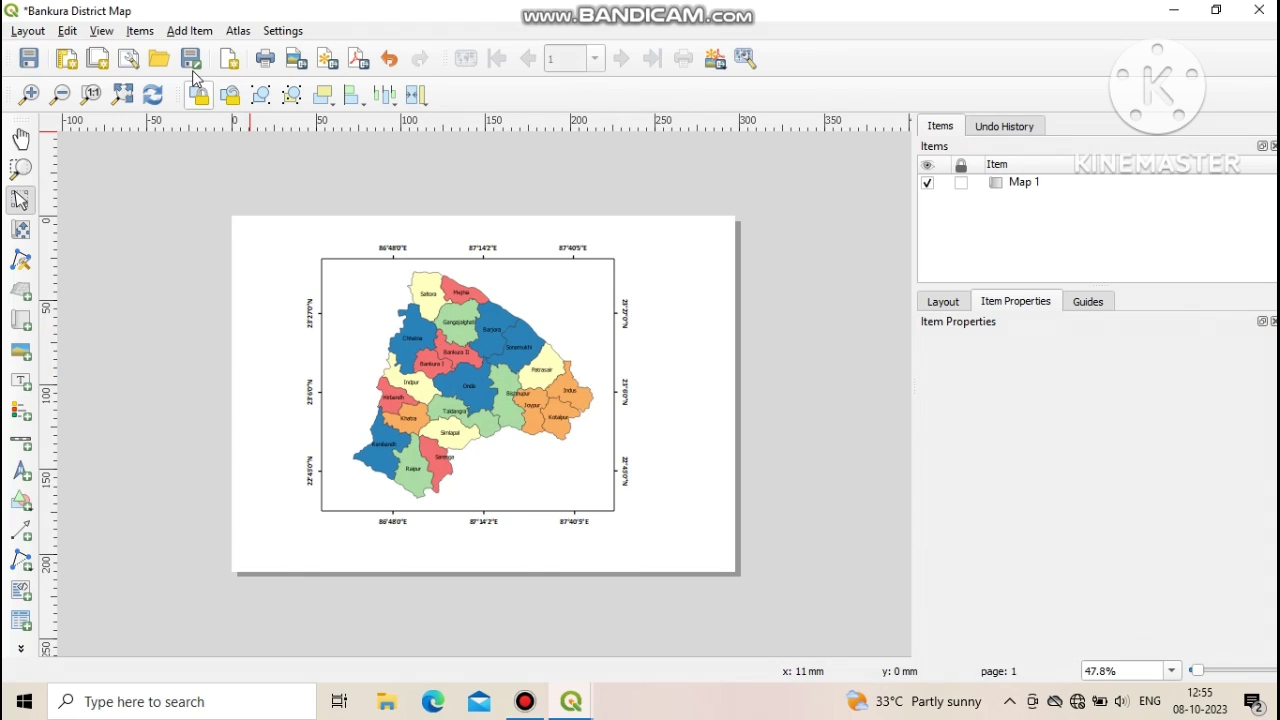
- Draw a north arrow near the top-right corner of Map 1, then select it
left_click(180, 32)
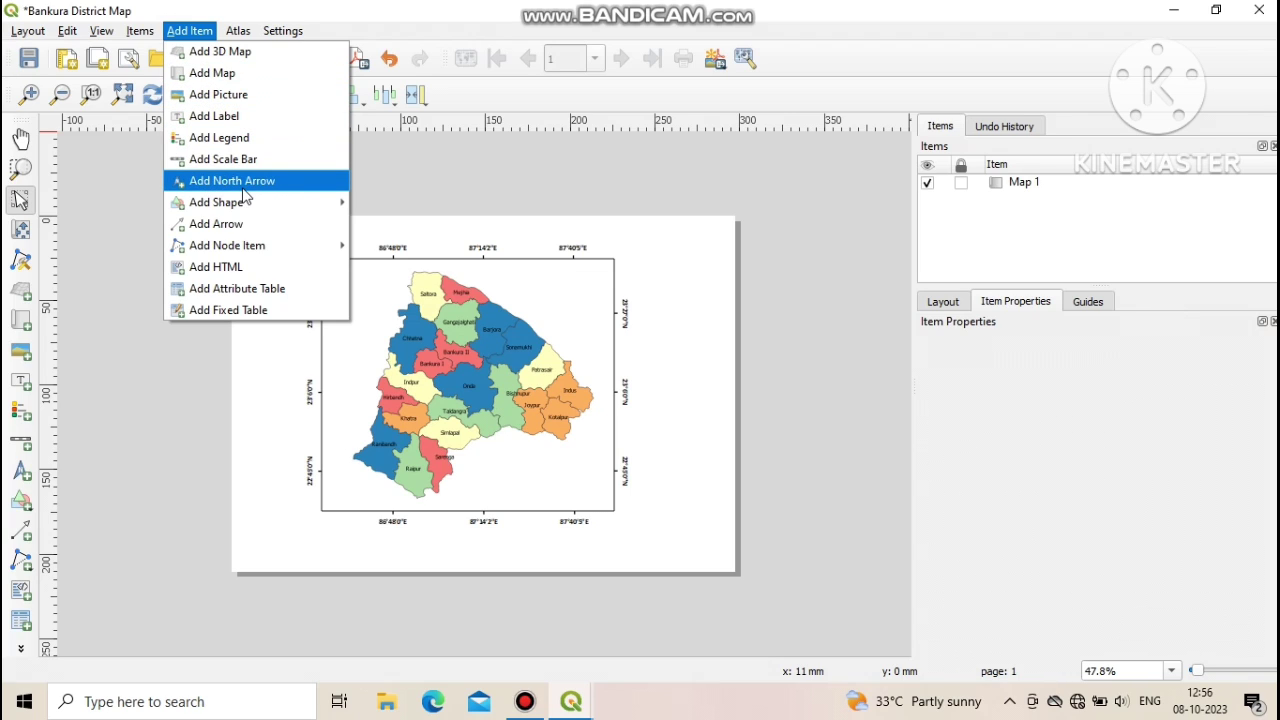
left_click(276, 182)
scroll(570, 284, "up", 2)
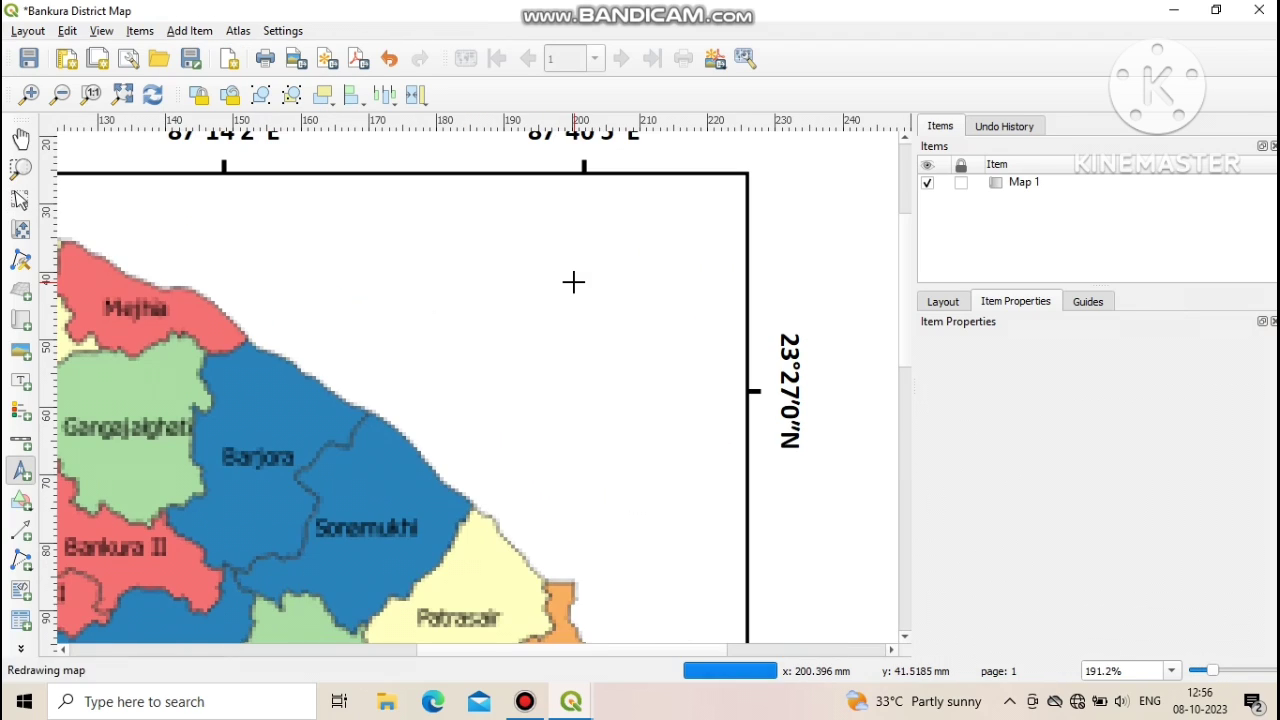
left_click_drag(541, 234, 621, 334)
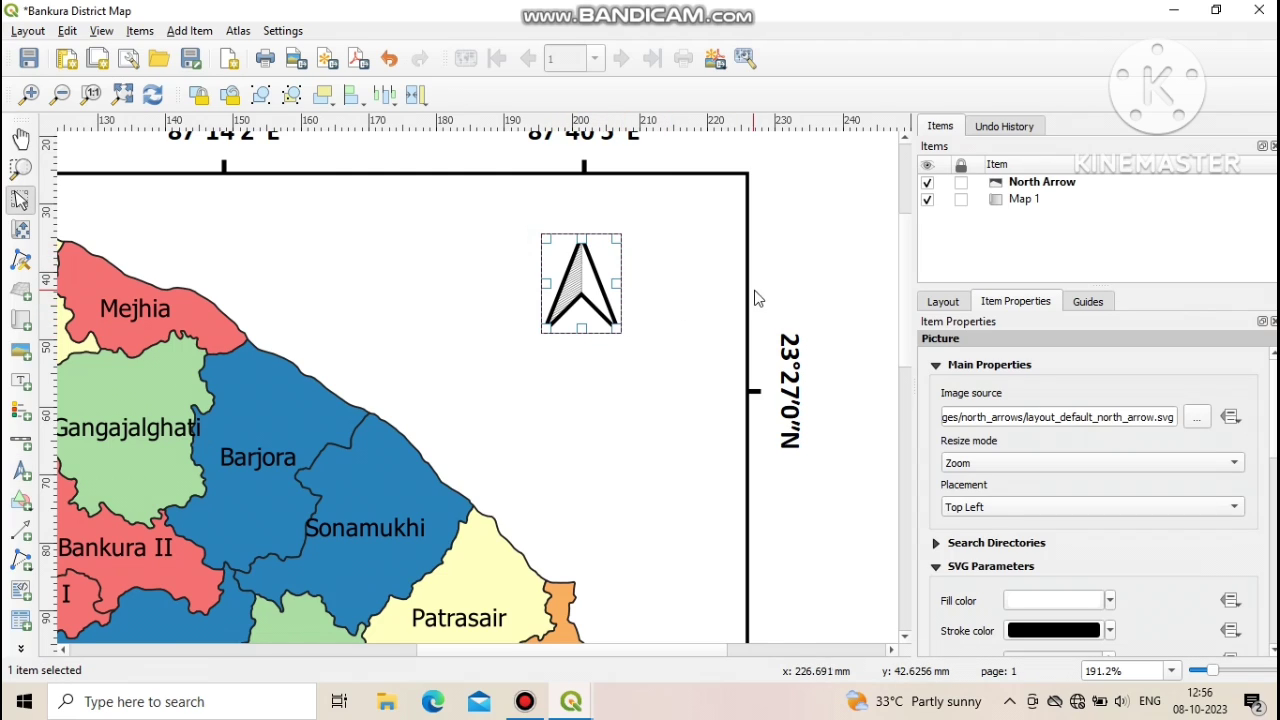
left_click(765, 292)
scroll(640, 282, "down", 1)
left_click(630, 286)
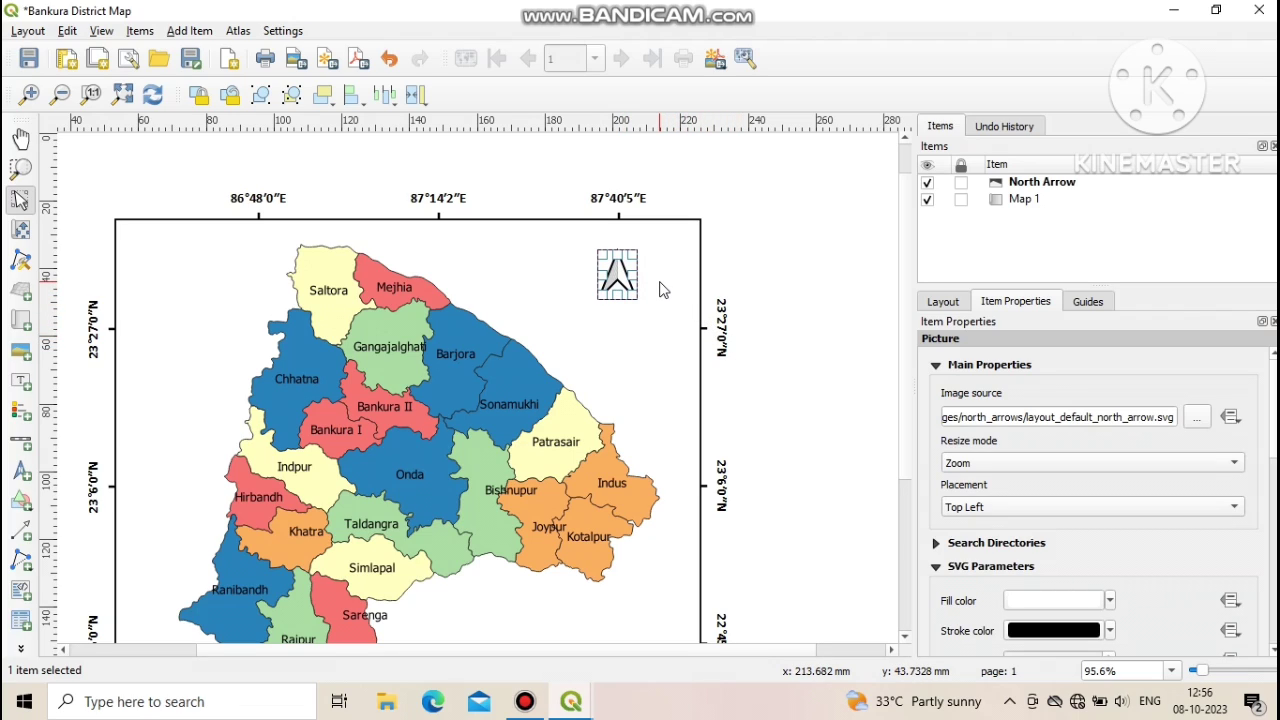
- Show the north arrow's Item Properties with the arrow selected
right_click(619, 282)
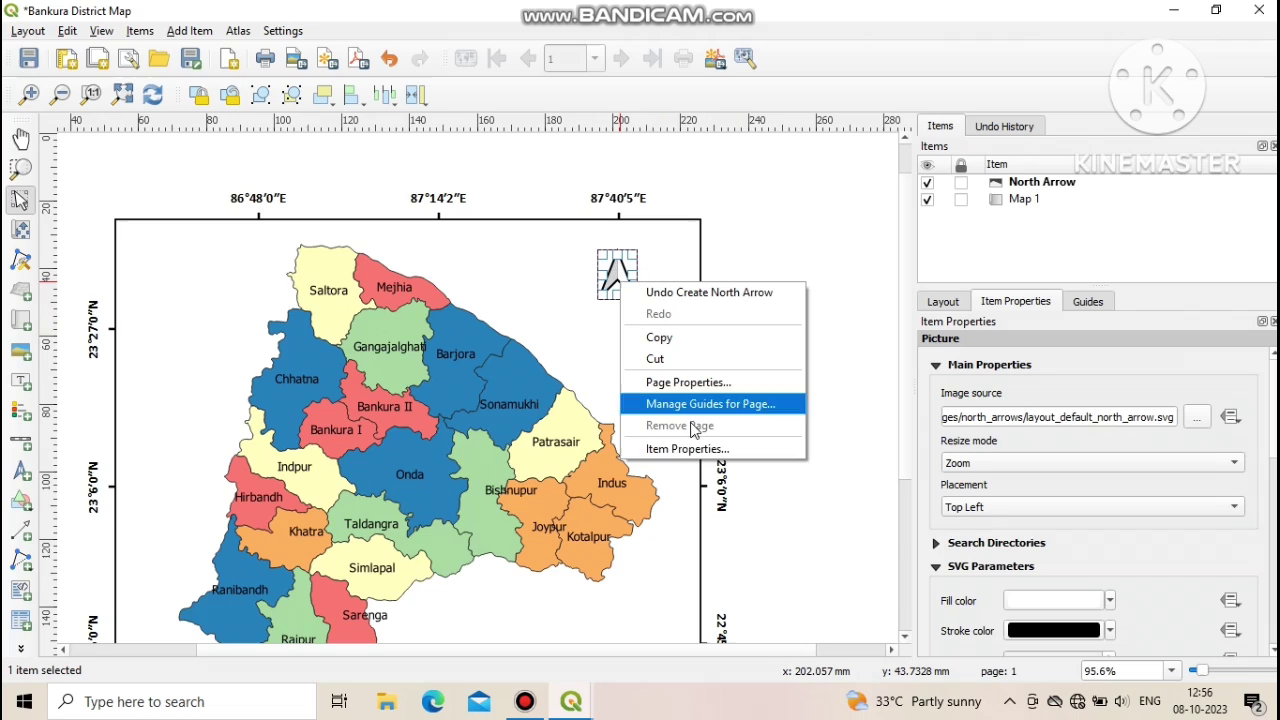
left_click(700, 449)
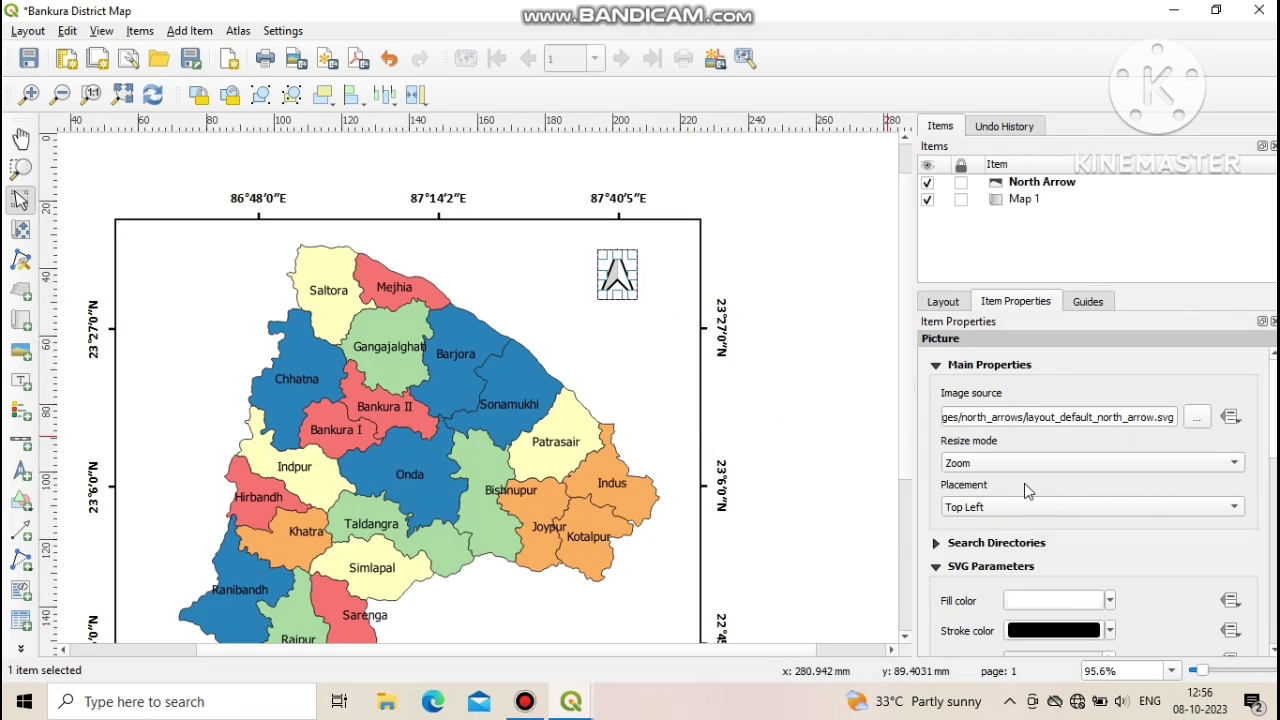
scroll(1028, 490, "down", 1)
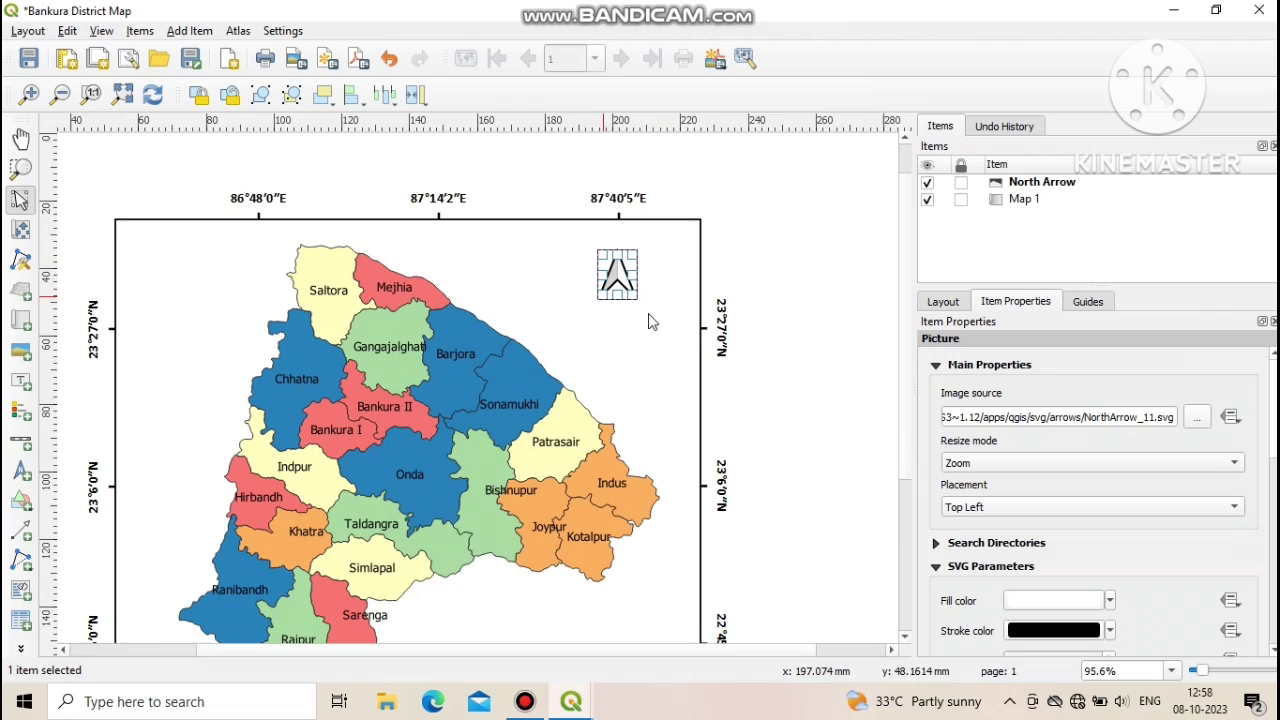
left_click(774, 354)
left_click(617, 285)
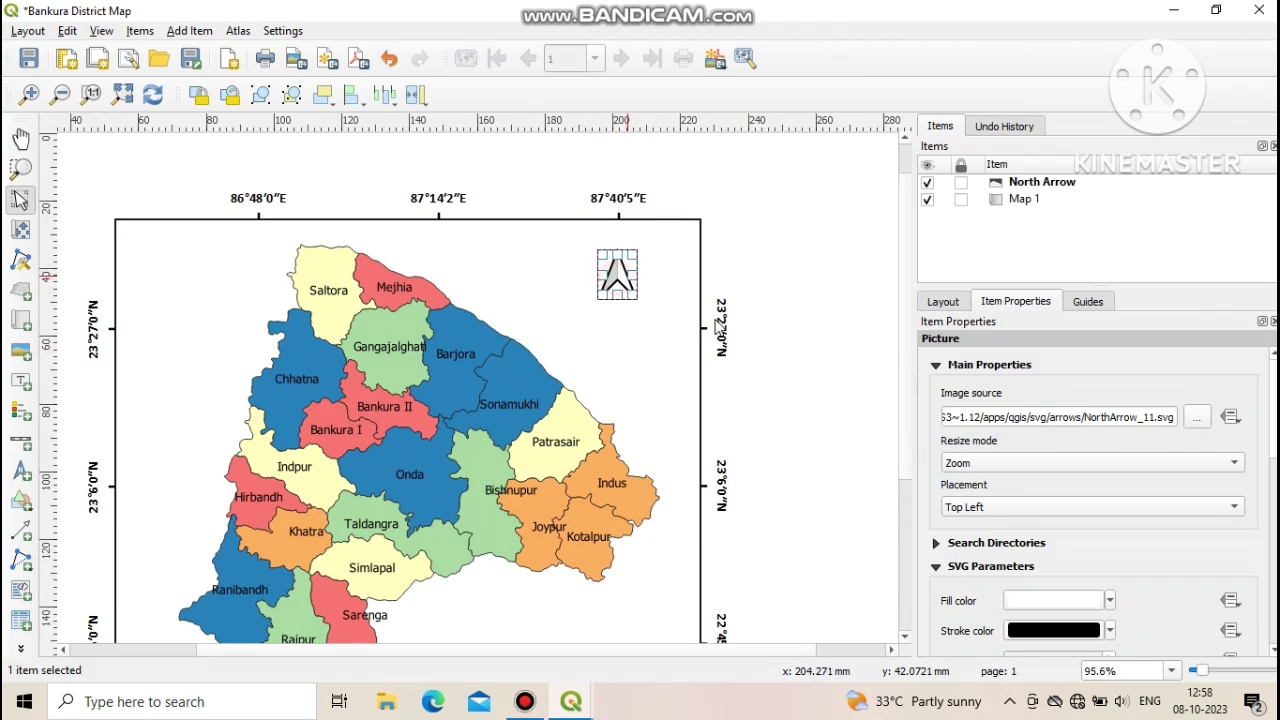
- Try several built-in SVG arrows and settle on NorthArrow_11.svg
left_click(937, 543)
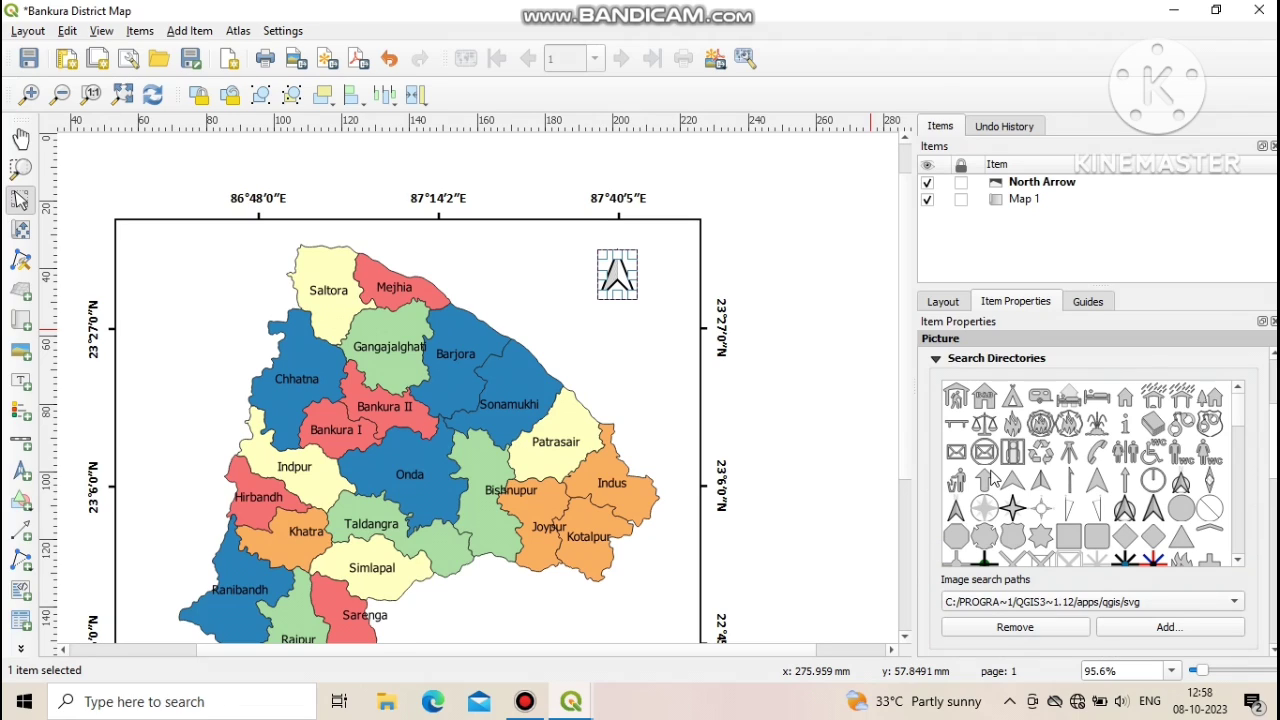
scroll(998, 472, "up", 1)
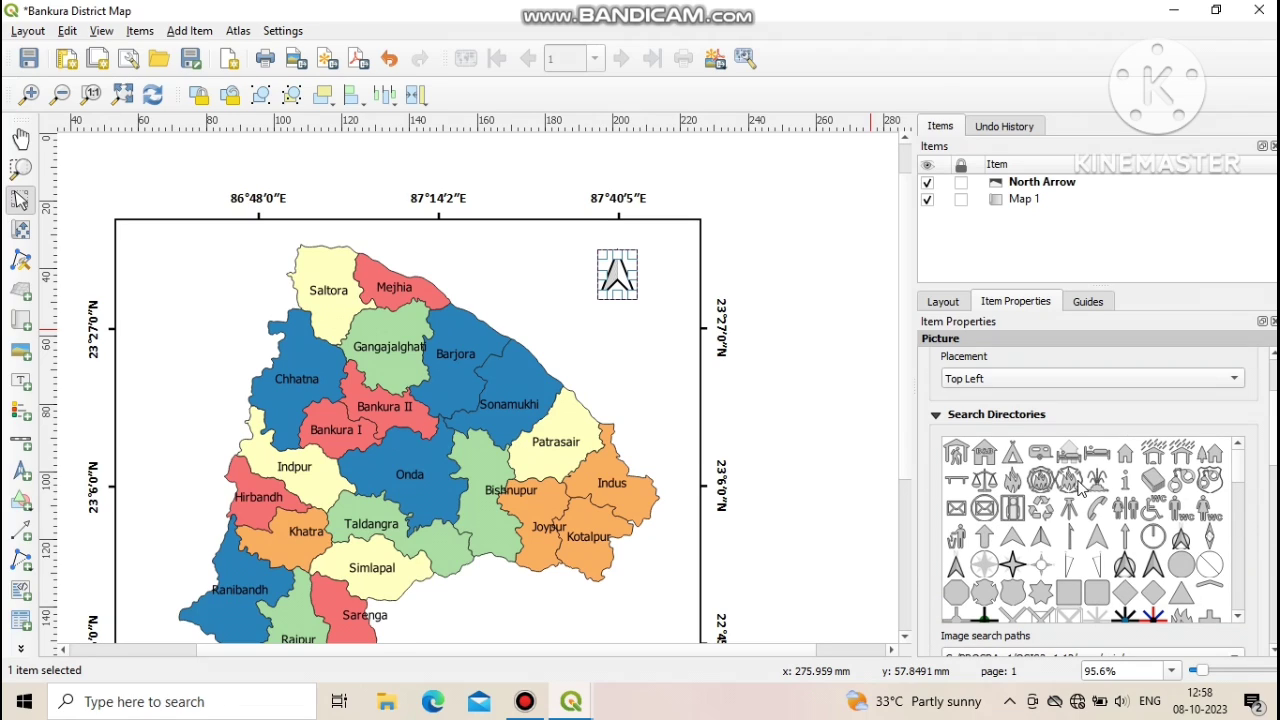
left_click(1011, 545)
left_click(1040, 538)
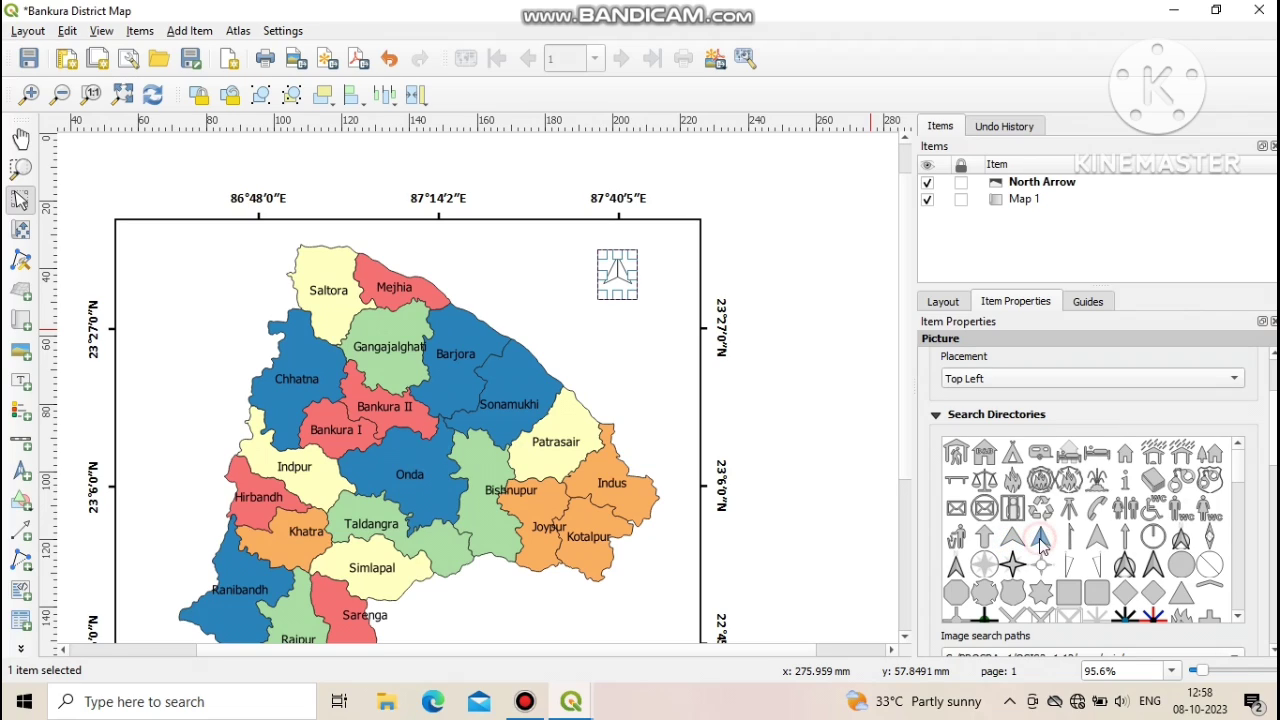
left_click(1100, 540)
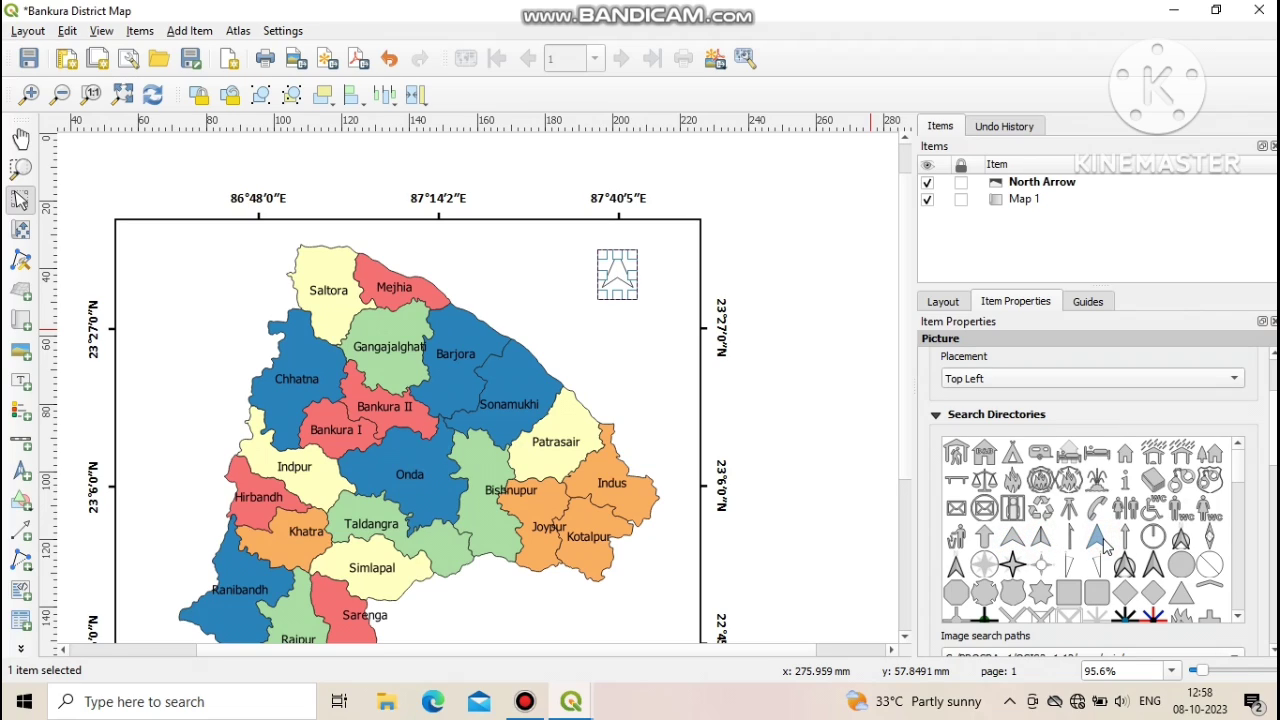
left_click(1180, 541)
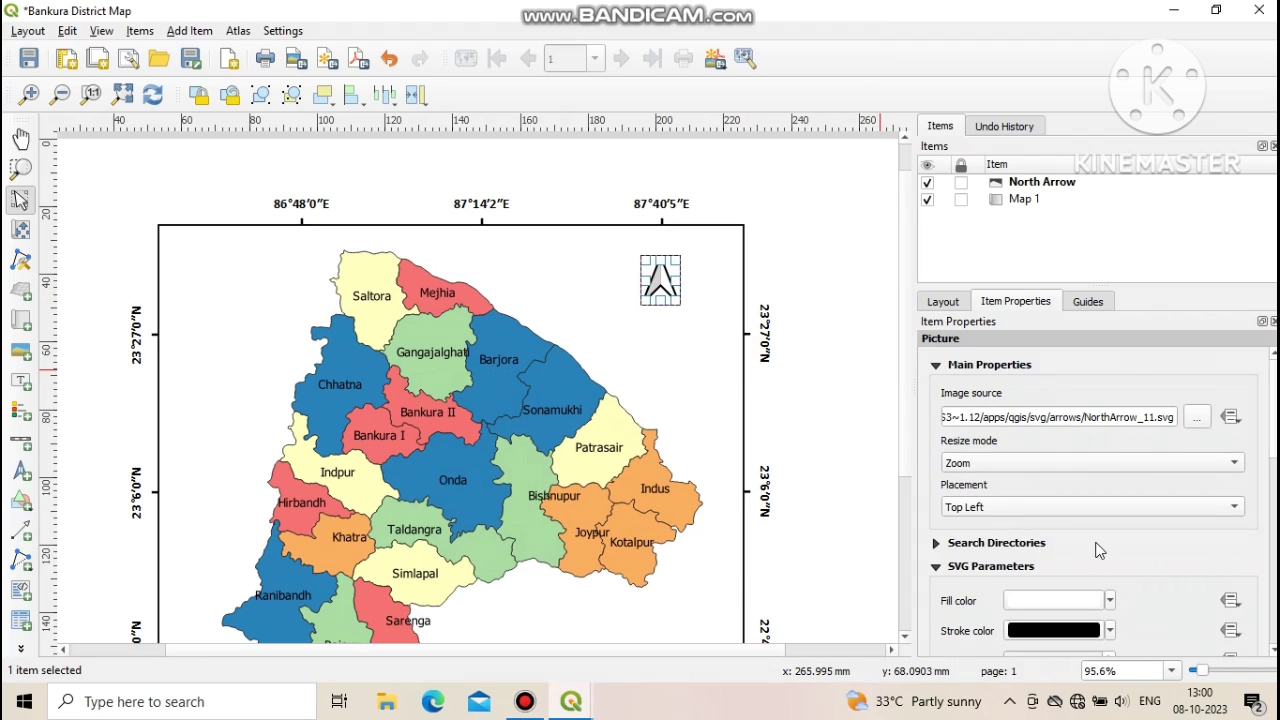
- Set the north arrow's SVG stroke colour to red
scroll(1030, 550, "down", 1)
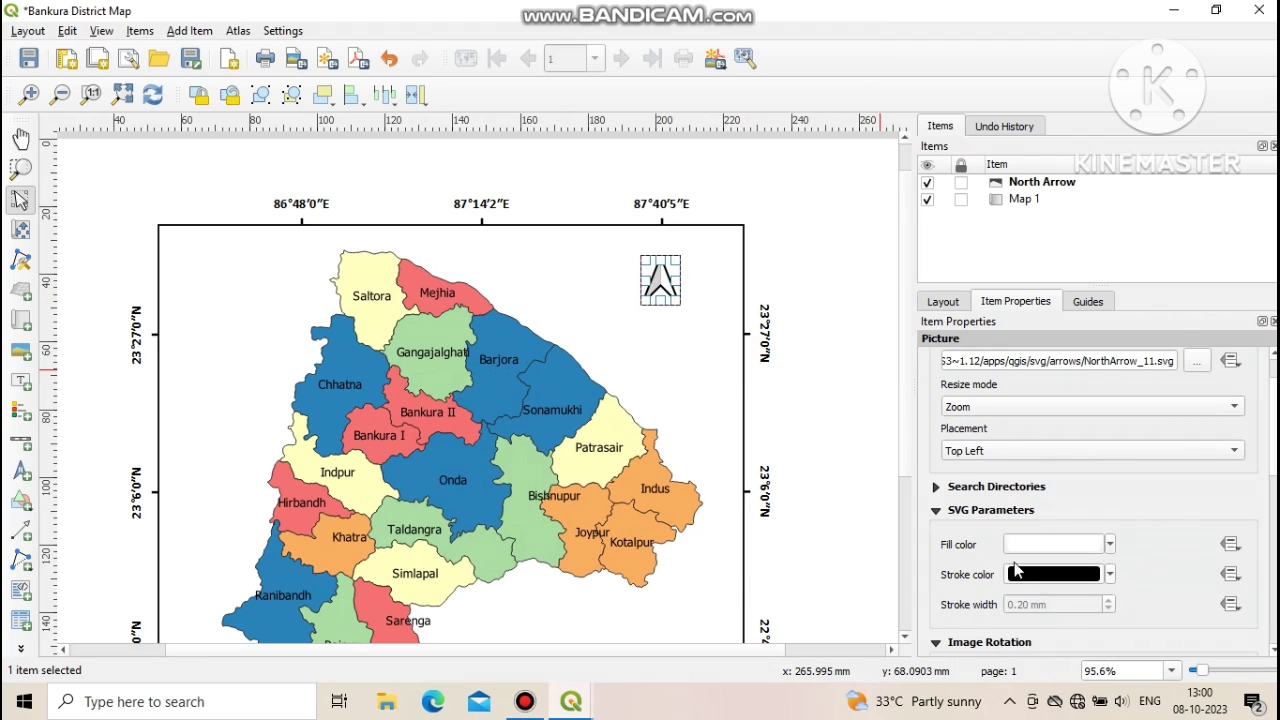
left_click(1110, 575)
left_click(1162, 432)
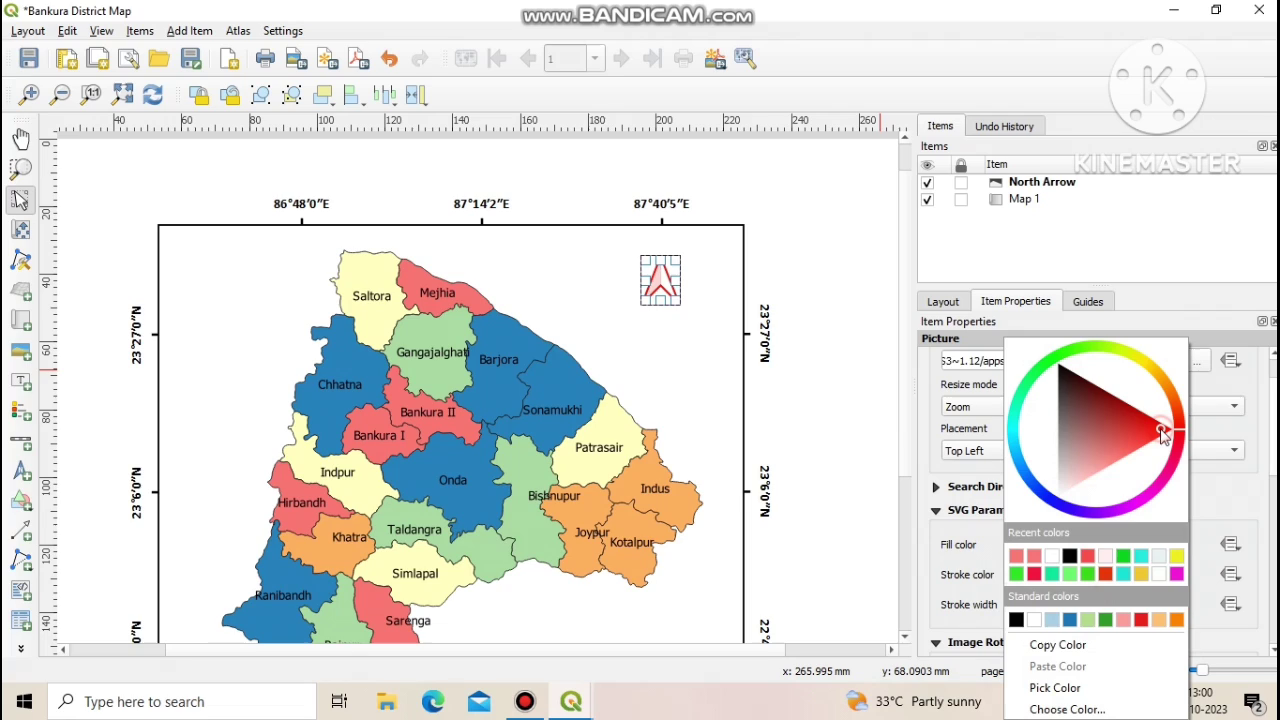
left_click(932, 542)
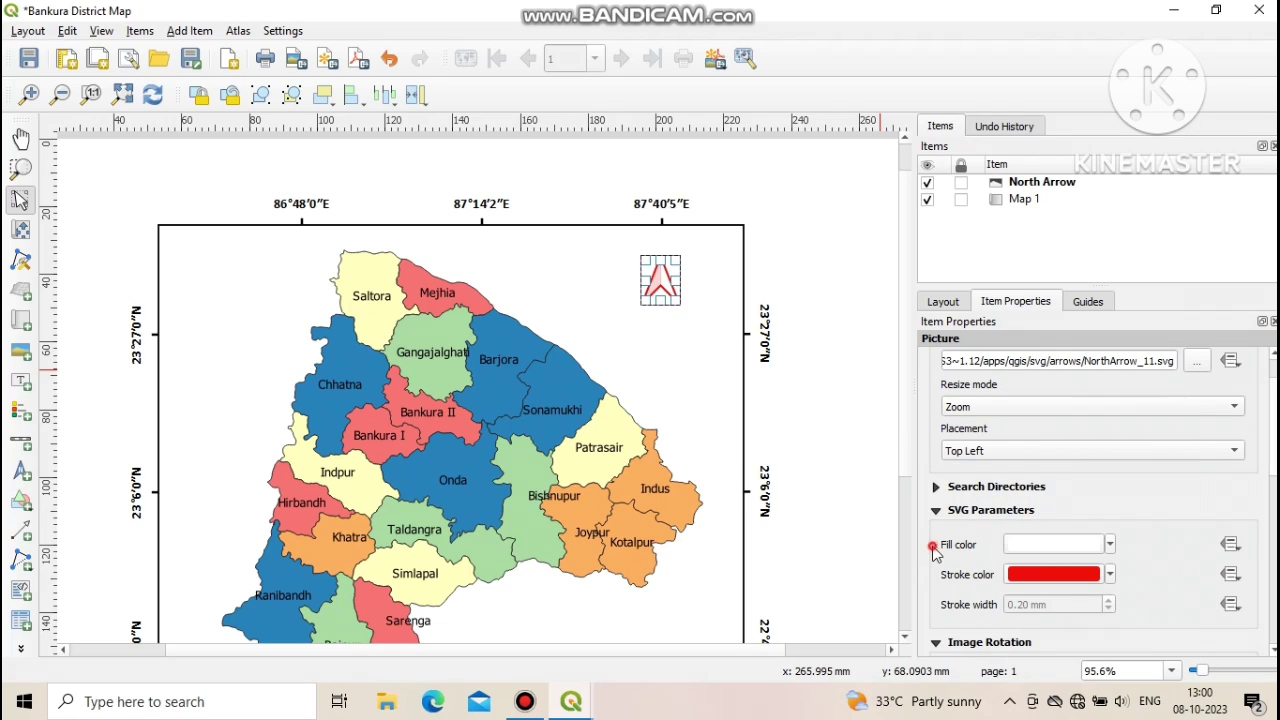
- Try purple-blue and orange fill colours for the arrow, then bring up the detailed fill chooser
left_click(1110, 544)
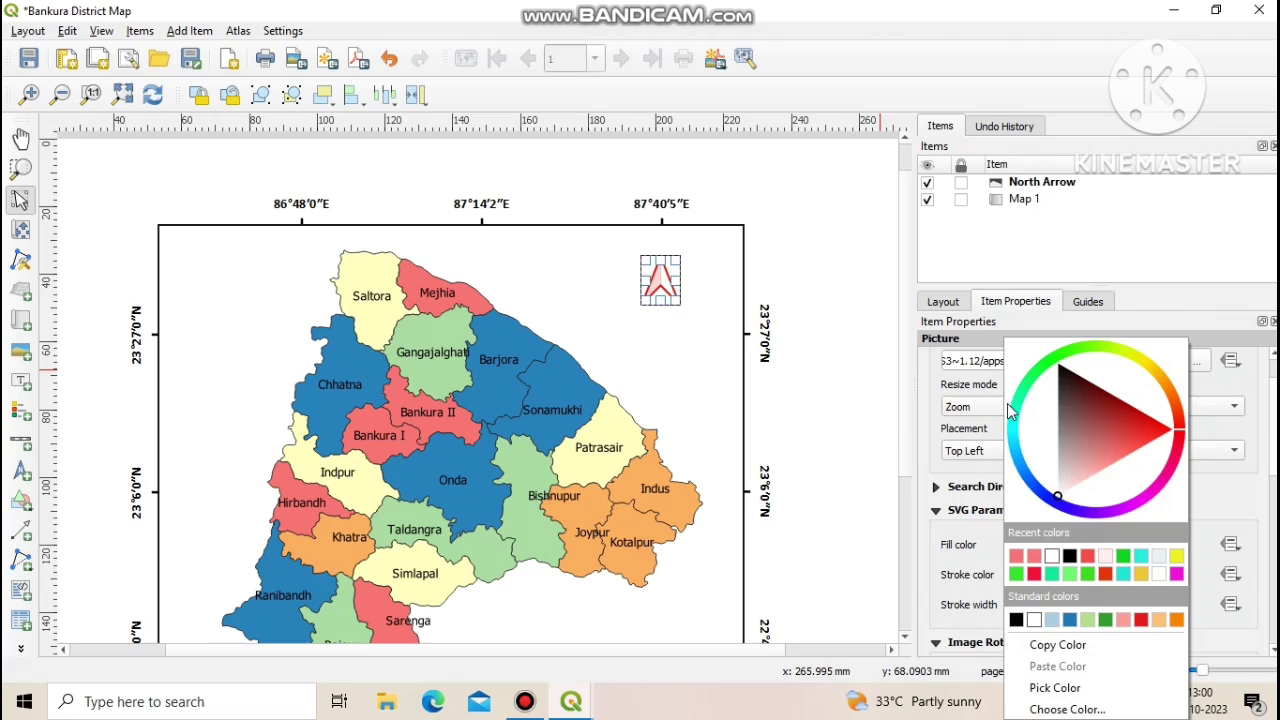
left_click(1044, 502)
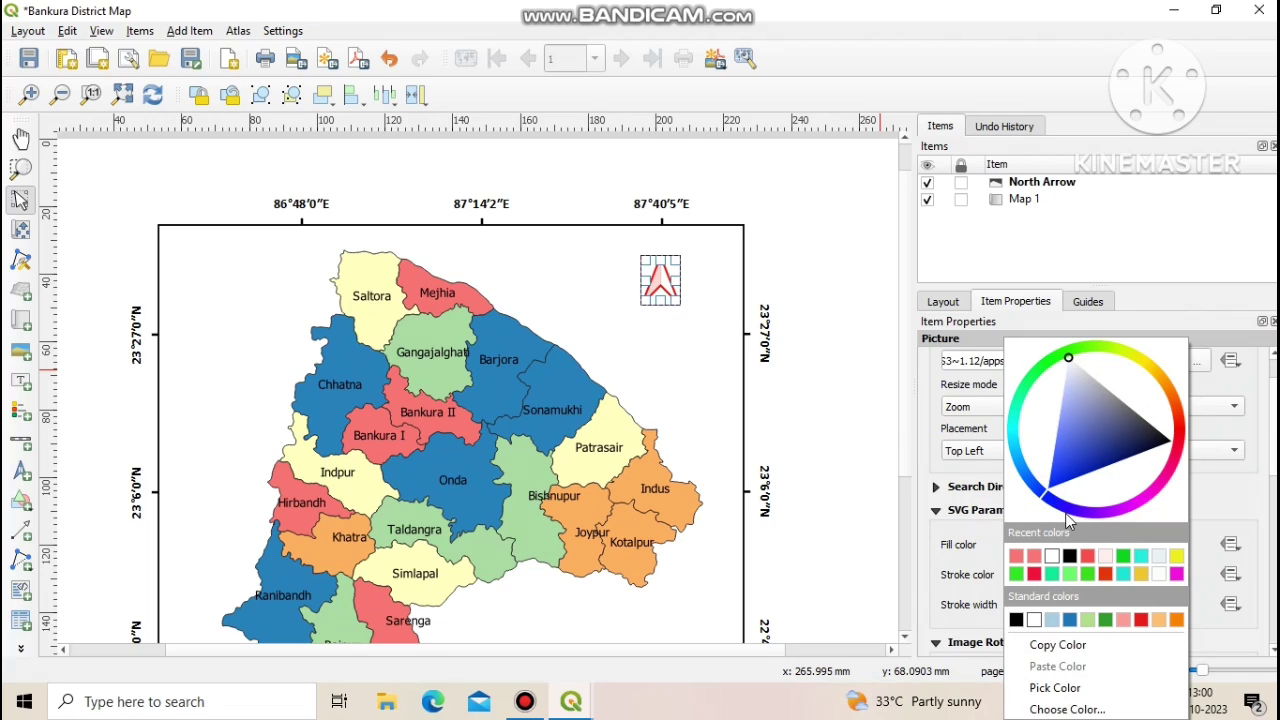
left_click(1075, 517)
left_click(1084, 473)
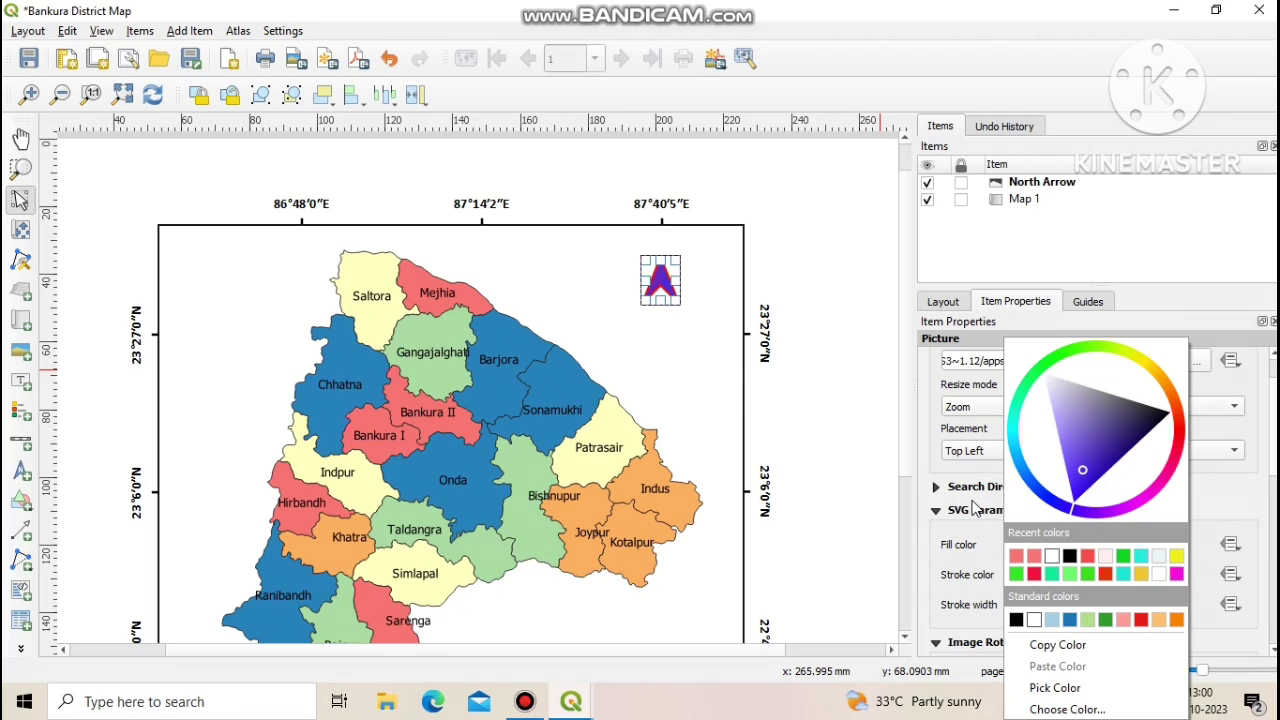
left_click(1177, 410)
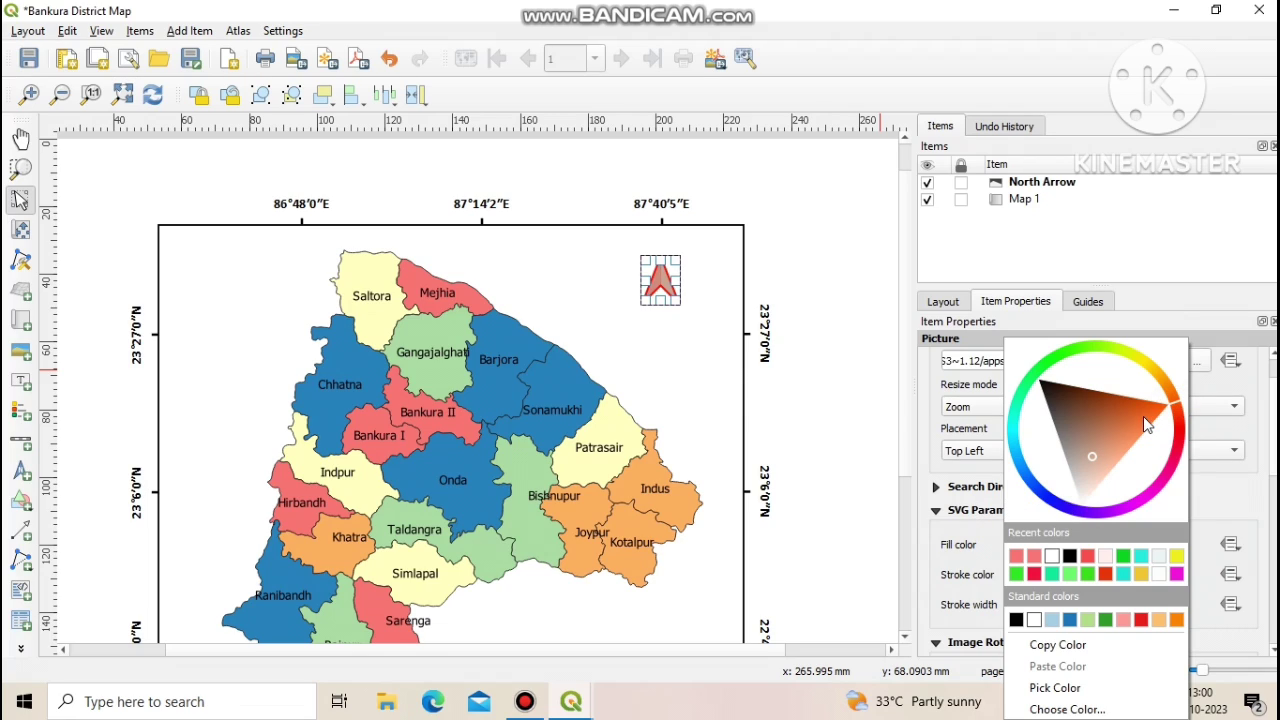
left_click(1146, 424)
left_click(928, 478)
scroll(1033, 598, "down", 1)
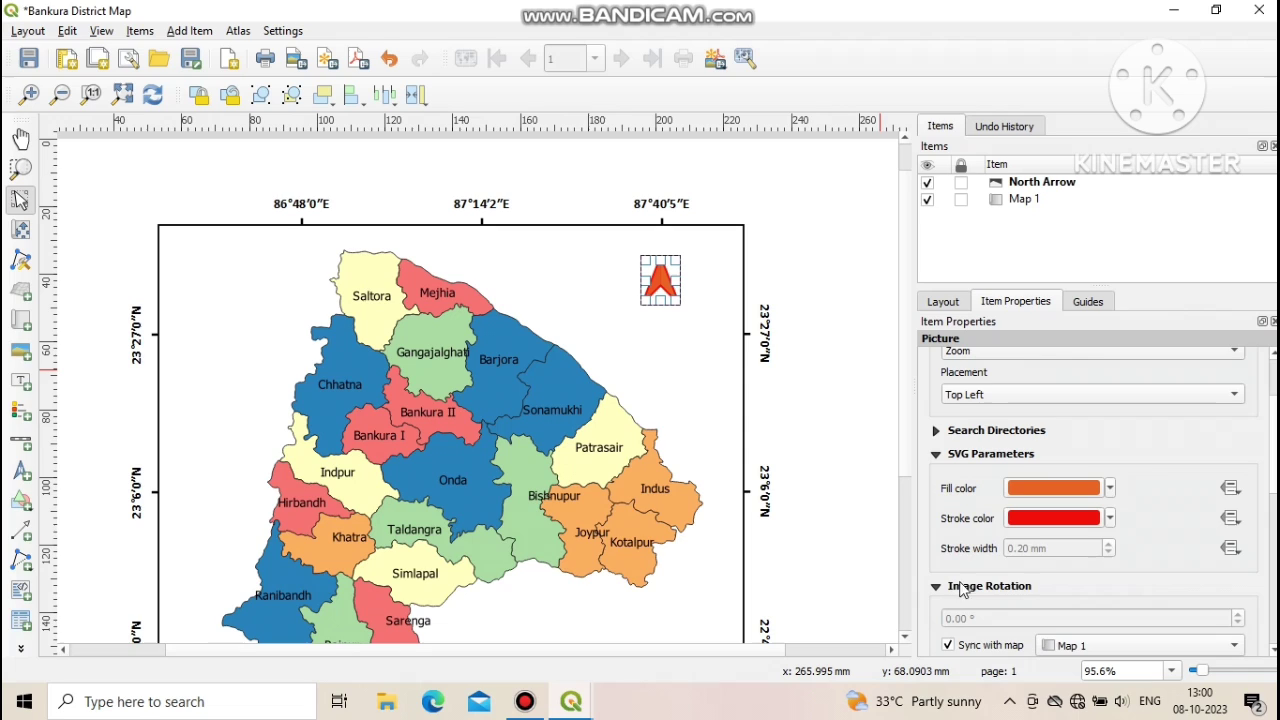
left_click(1045, 493)
- Give the arrow a blue fill, then reselect the north arrow
left_click(1141, 459)
left_click(877, 514)
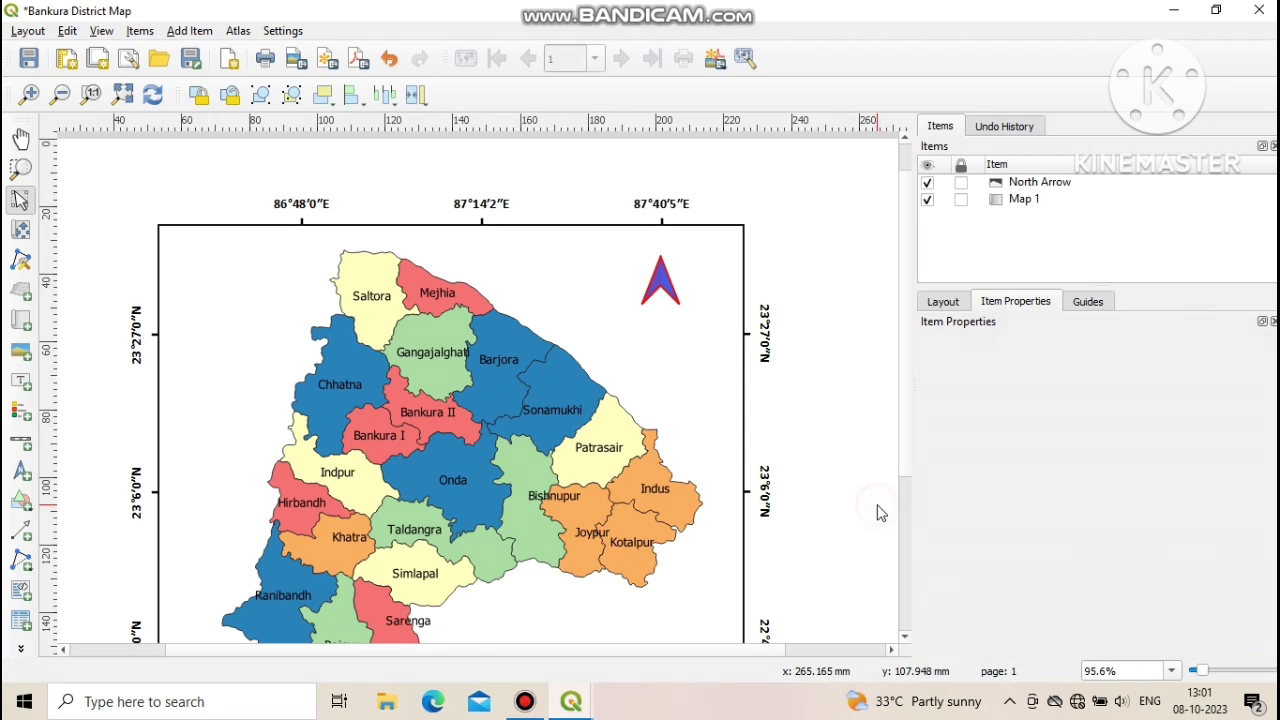
scroll(686, 323, "up", 1)
scroll(740, 332, "down", 1)
left_click(716, 332)
- Change the arrow fill to light grey #e6e3e4, deselect it and zoom out to the page
scroll(1000, 496, "down", 2)
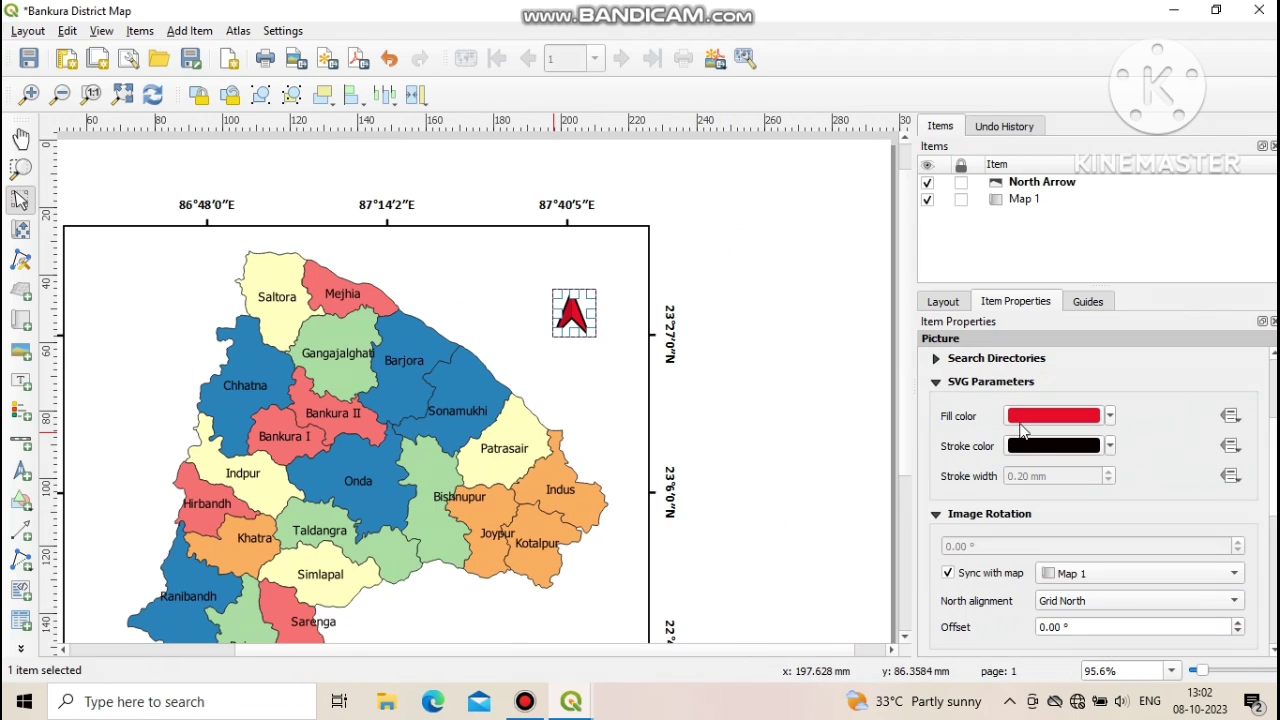
left_click(1030, 416)
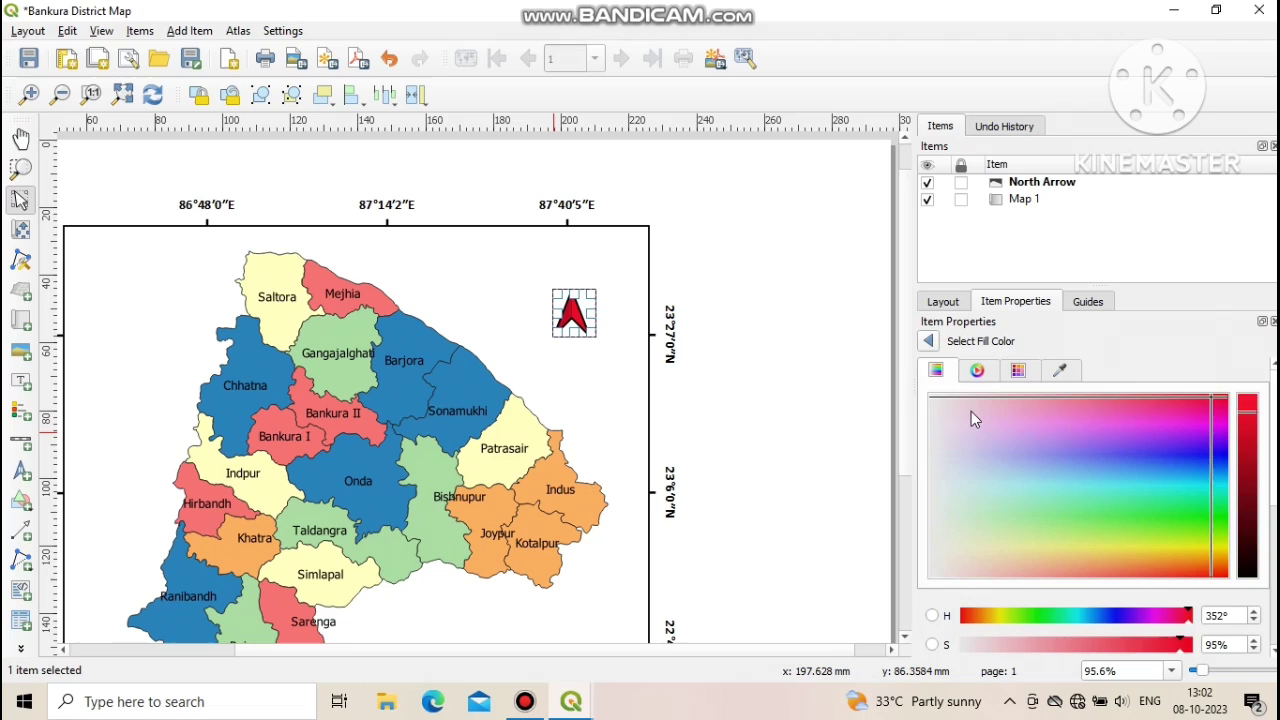
left_click_drag(971, 411, 934, 409)
scroll(1000, 595, "down", 4)
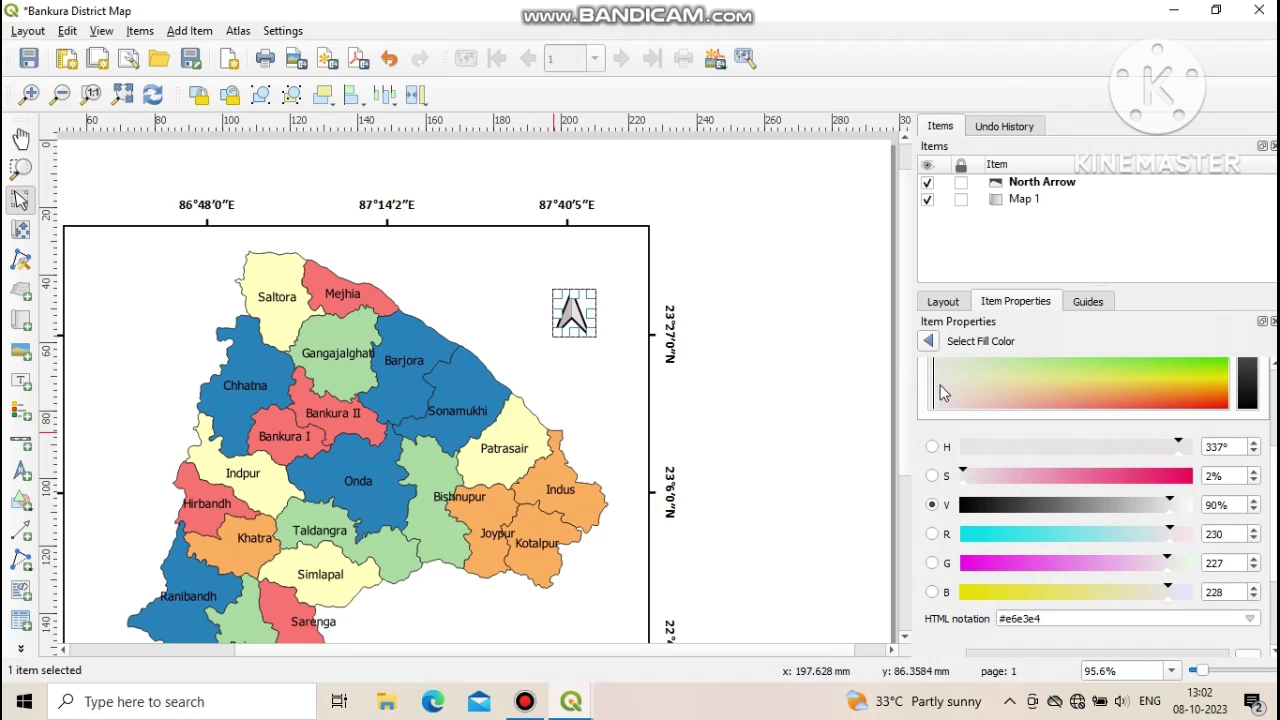
left_click(772, 406)
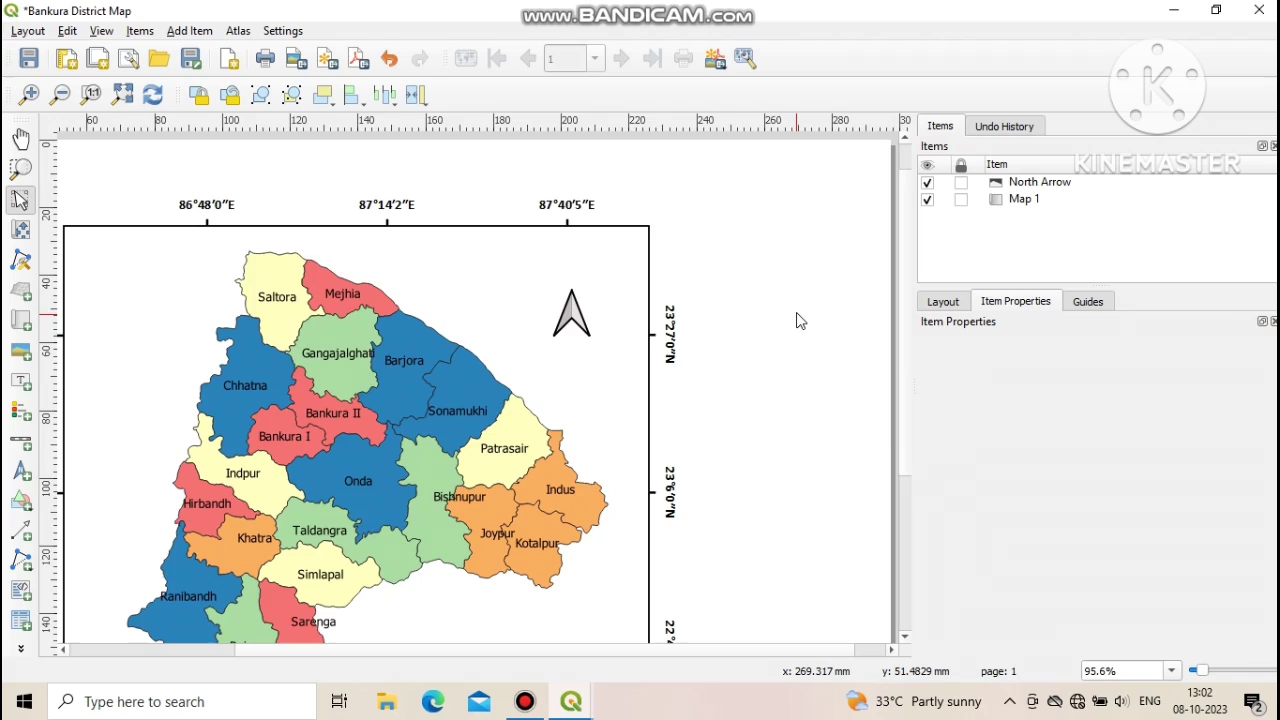
scroll(800, 320, "down", 1)
scroll(375, 353, "up", 1)
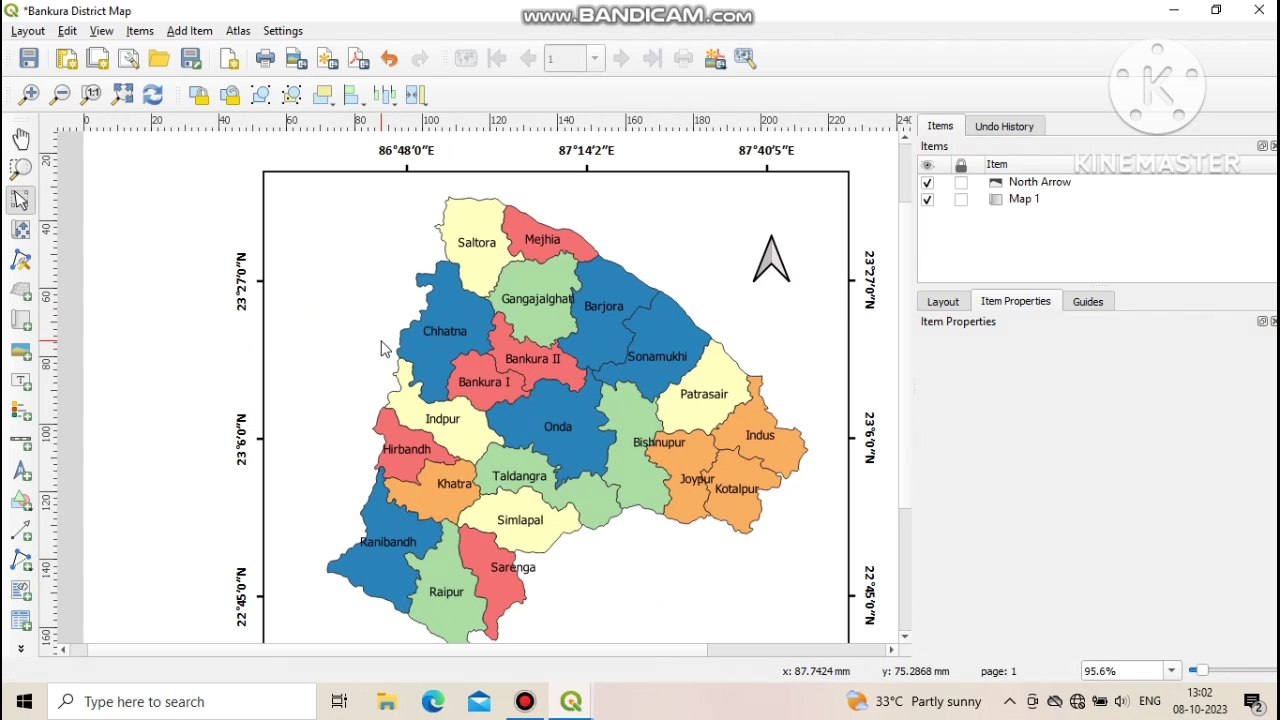
scroll(634, 302, "down", 1)
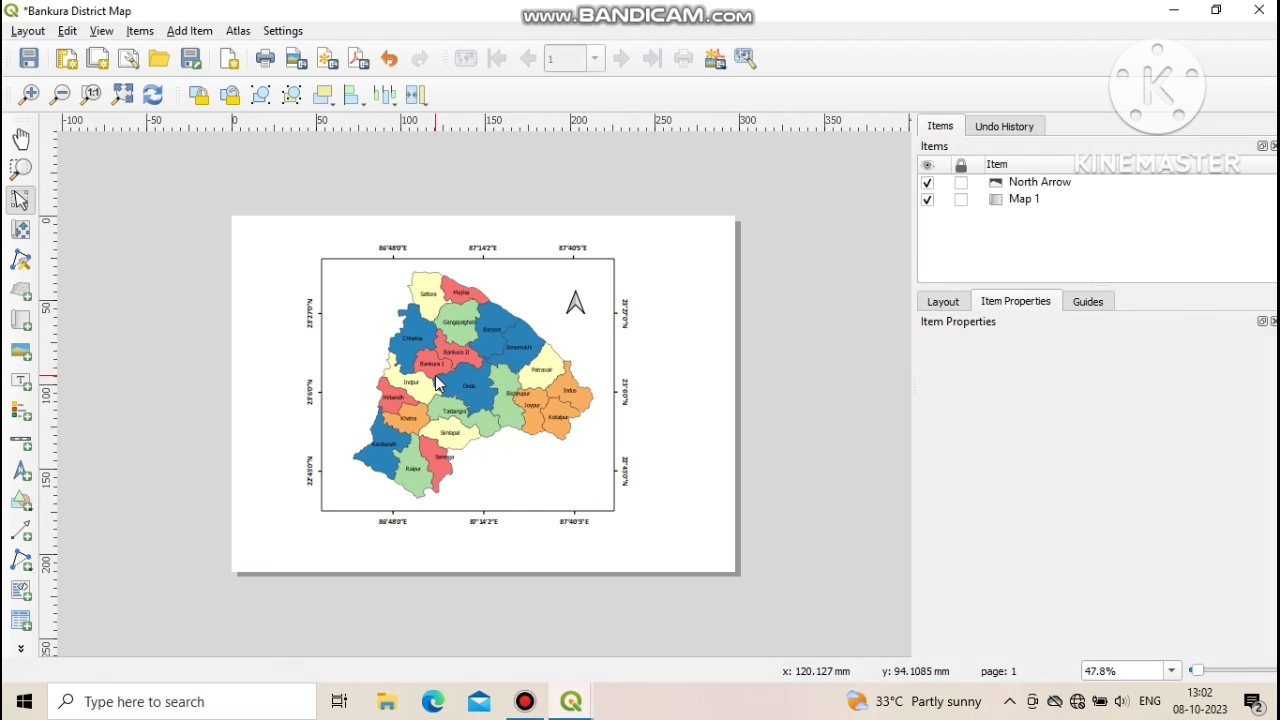
- Draw a 0–10–20 km scale bar box near the bottom of the map and select it
left_click(194, 32)
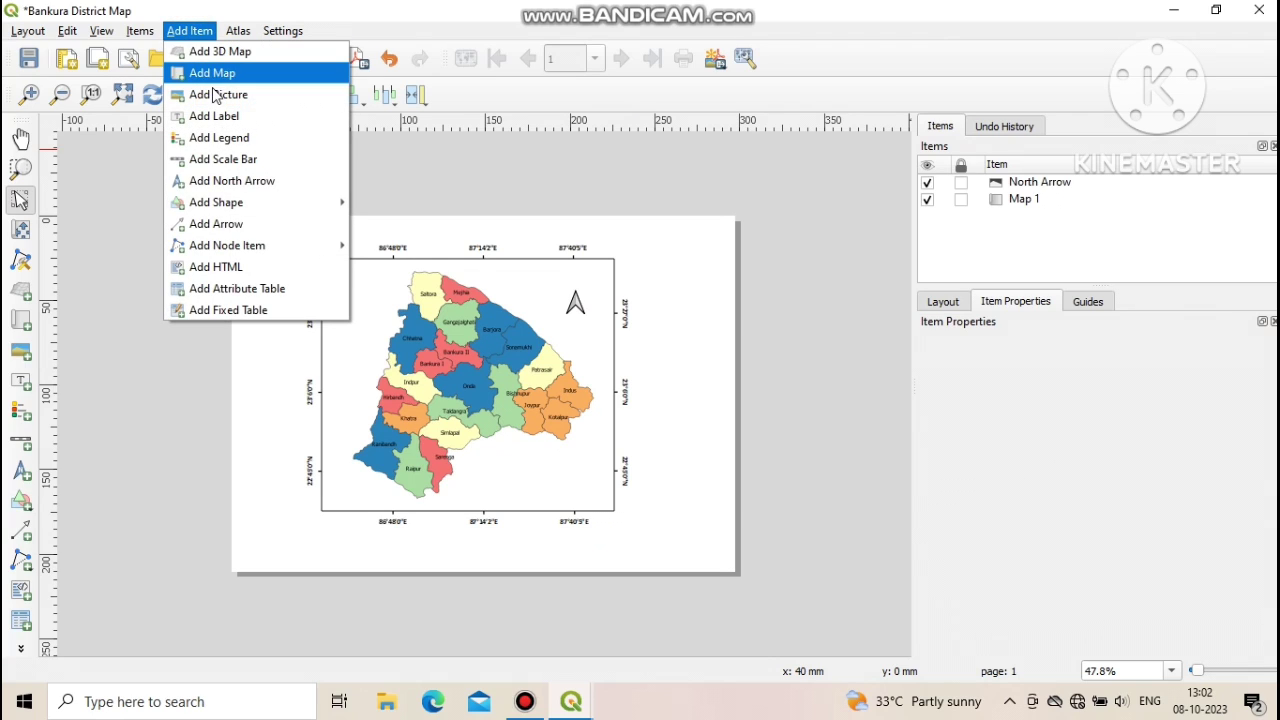
left_click(229, 162)
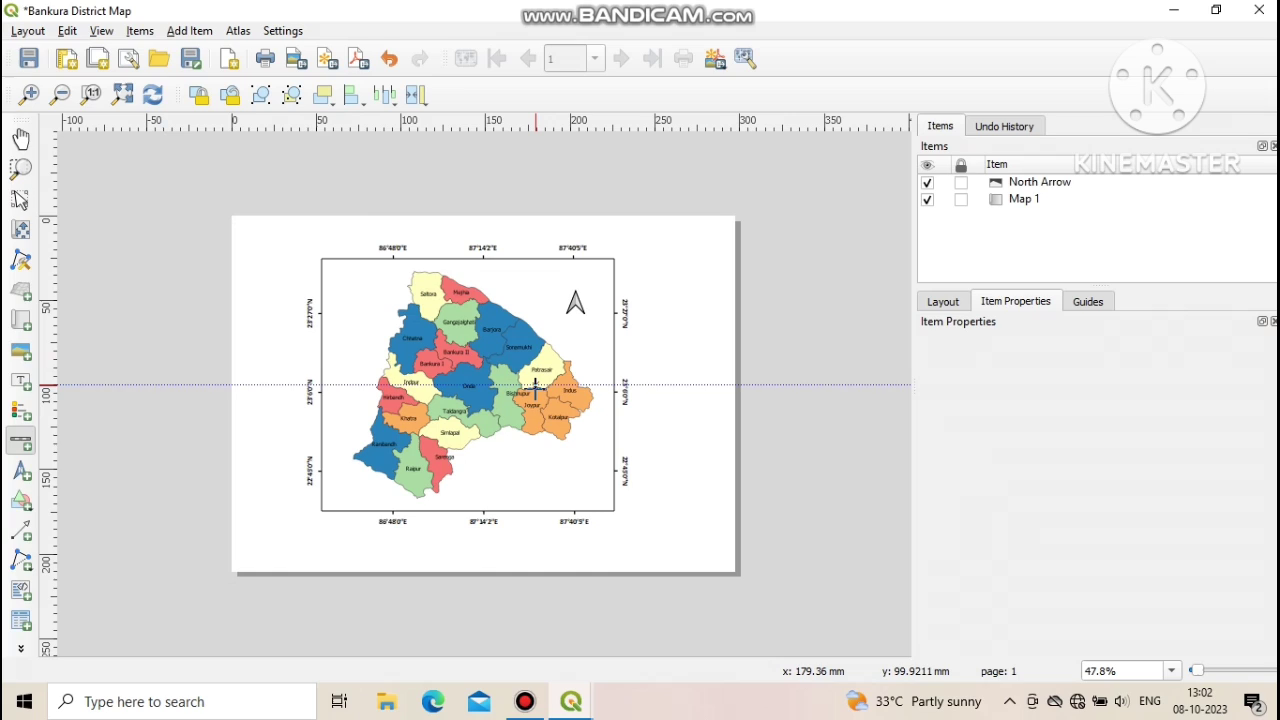
scroll(514, 503, "up", 1)
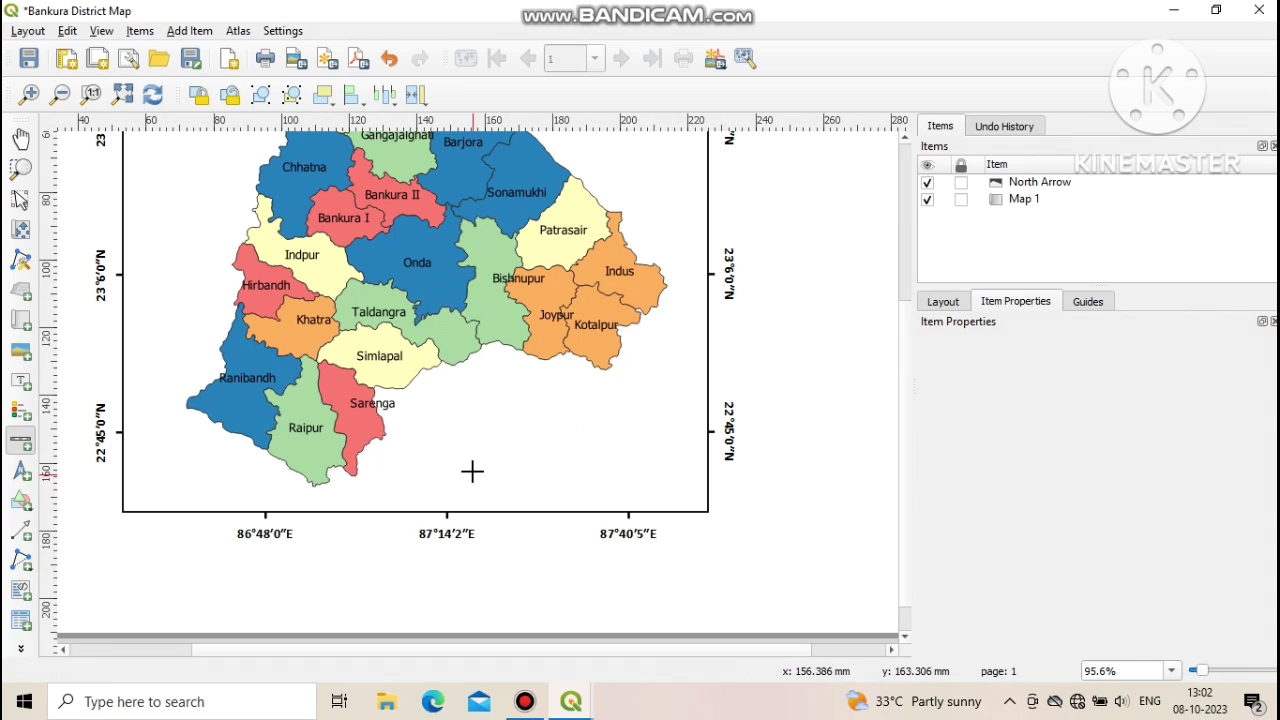
left_click_drag(438, 465, 666, 494)
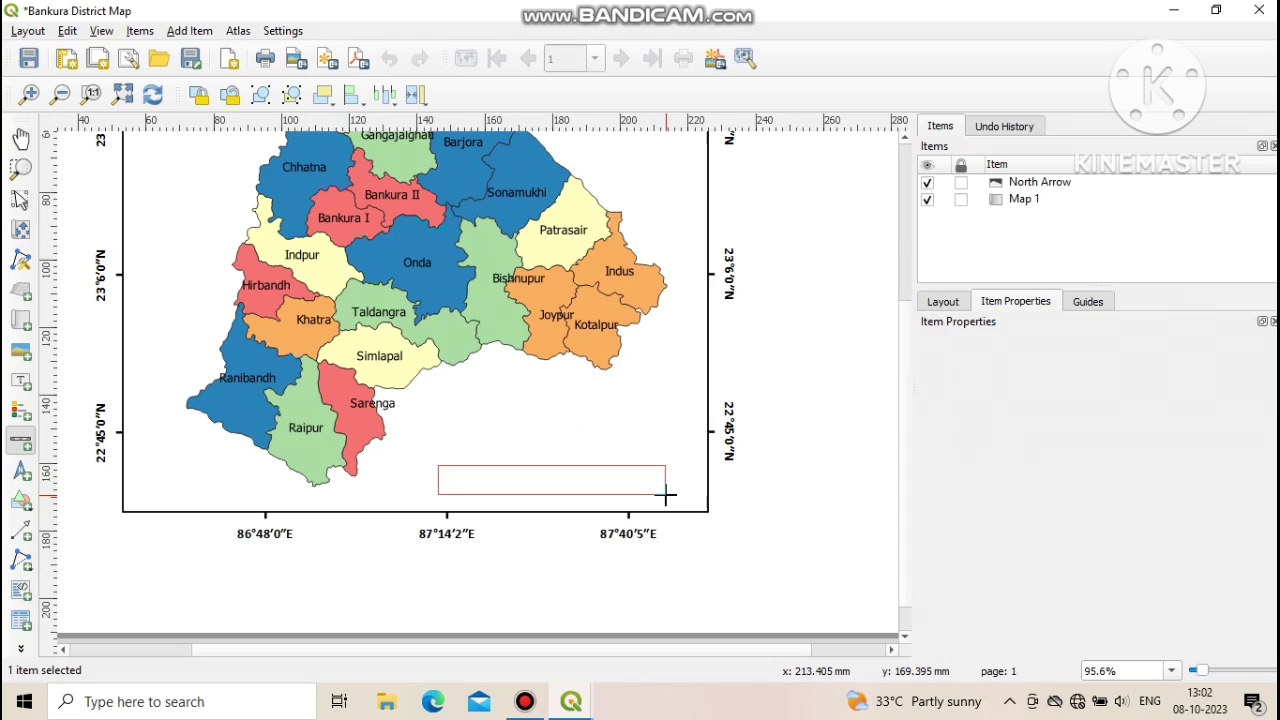
left_click(591, 558)
left_click(515, 495)
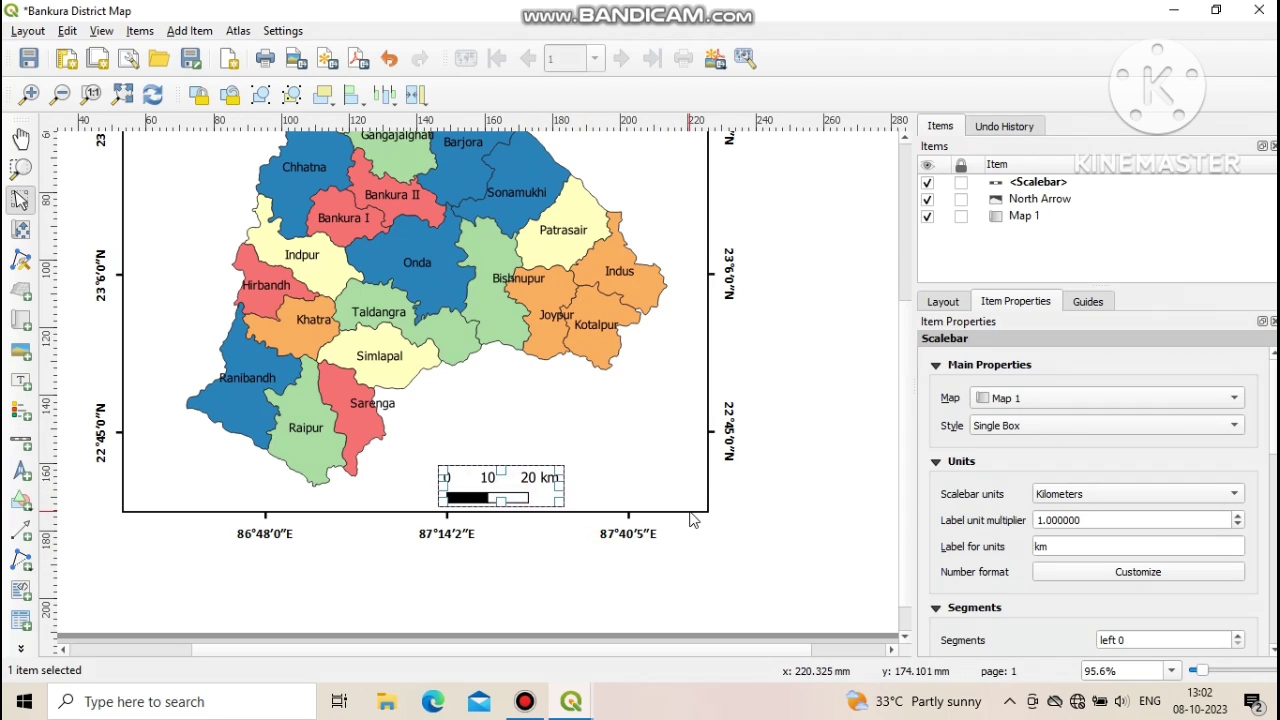
- Preview the Double Box, Line Ticks Middle, Down, Up and Numeric scale bar styles
left_click(1024, 426)
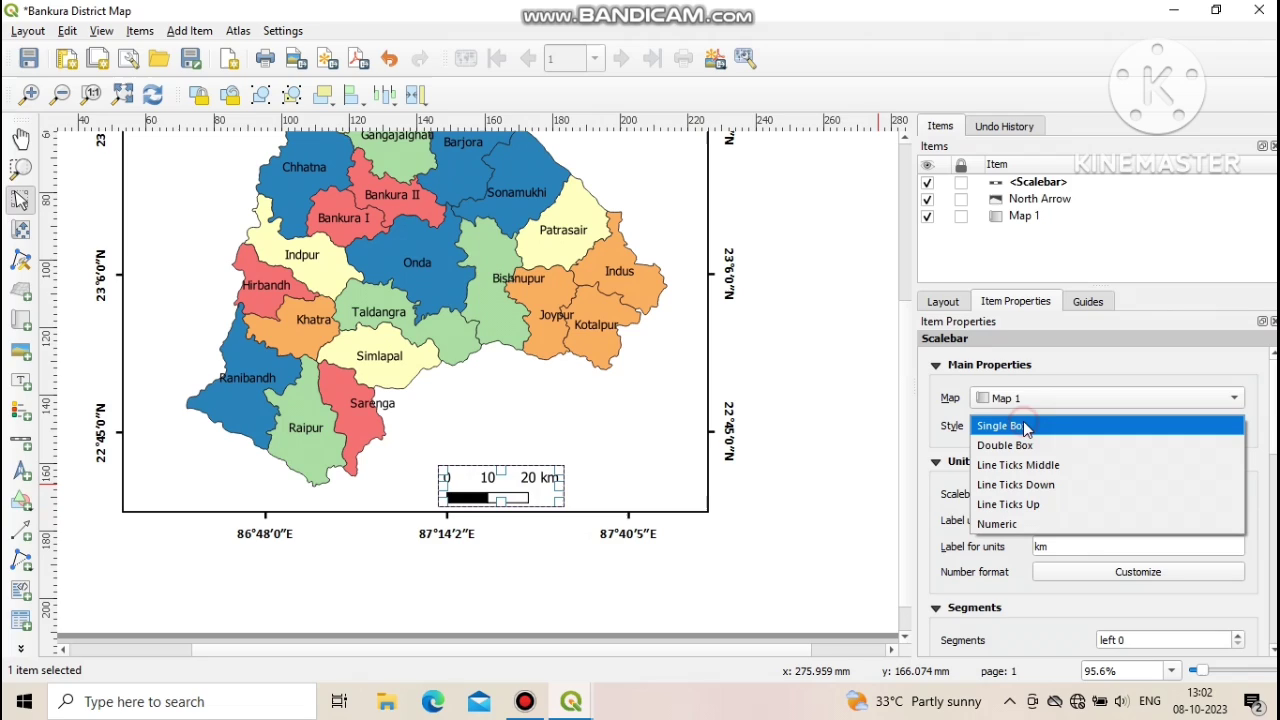
left_click(1026, 445)
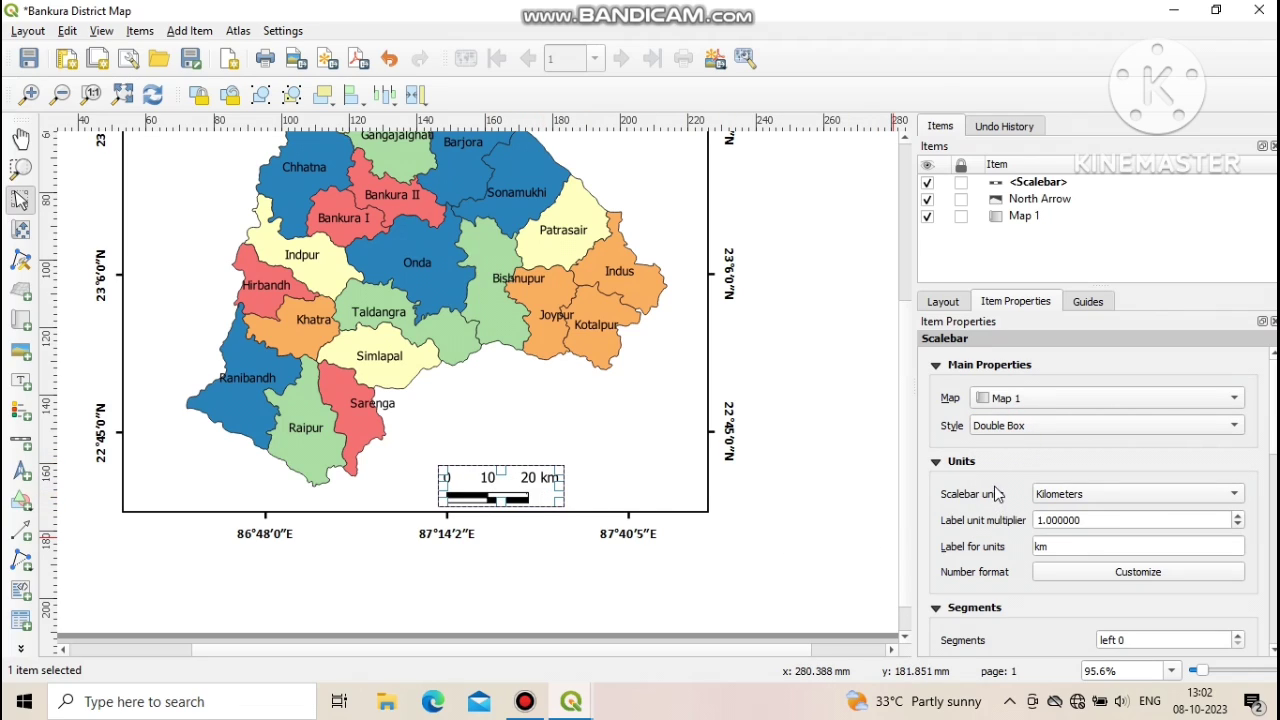
left_click(1003, 426)
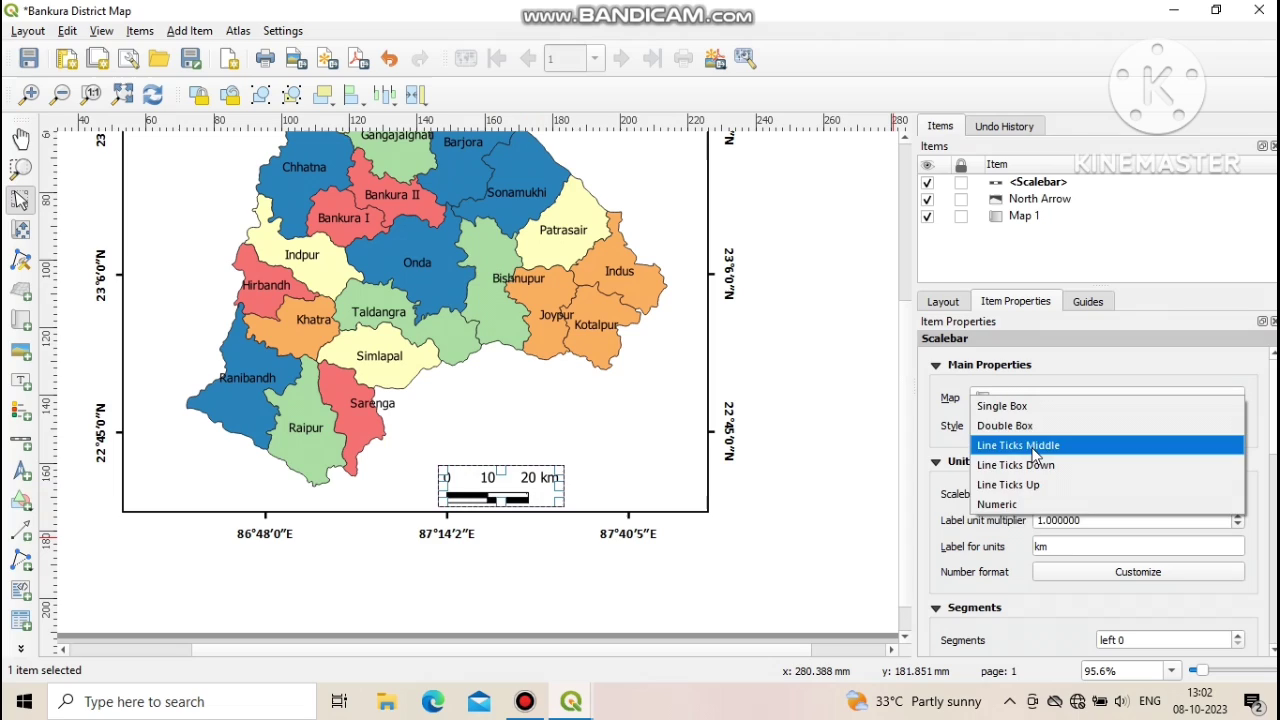
left_click(1033, 448)
left_click(1000, 427)
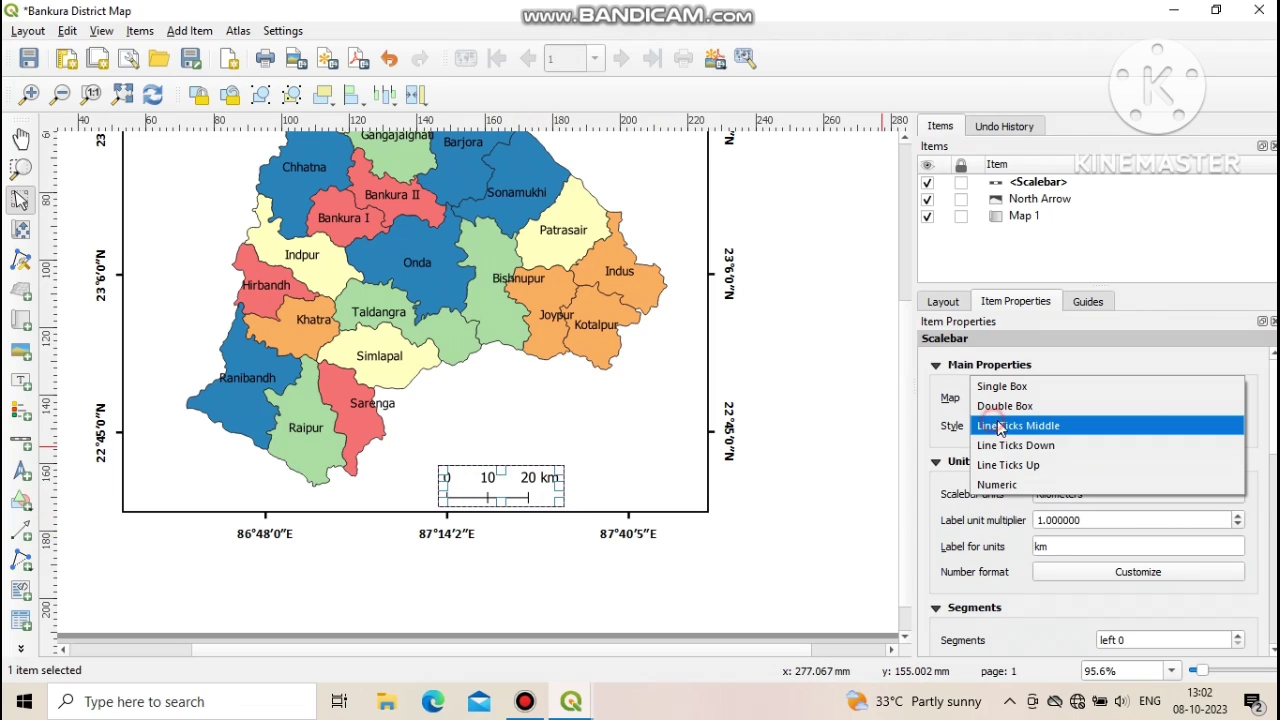
left_click(1052, 446)
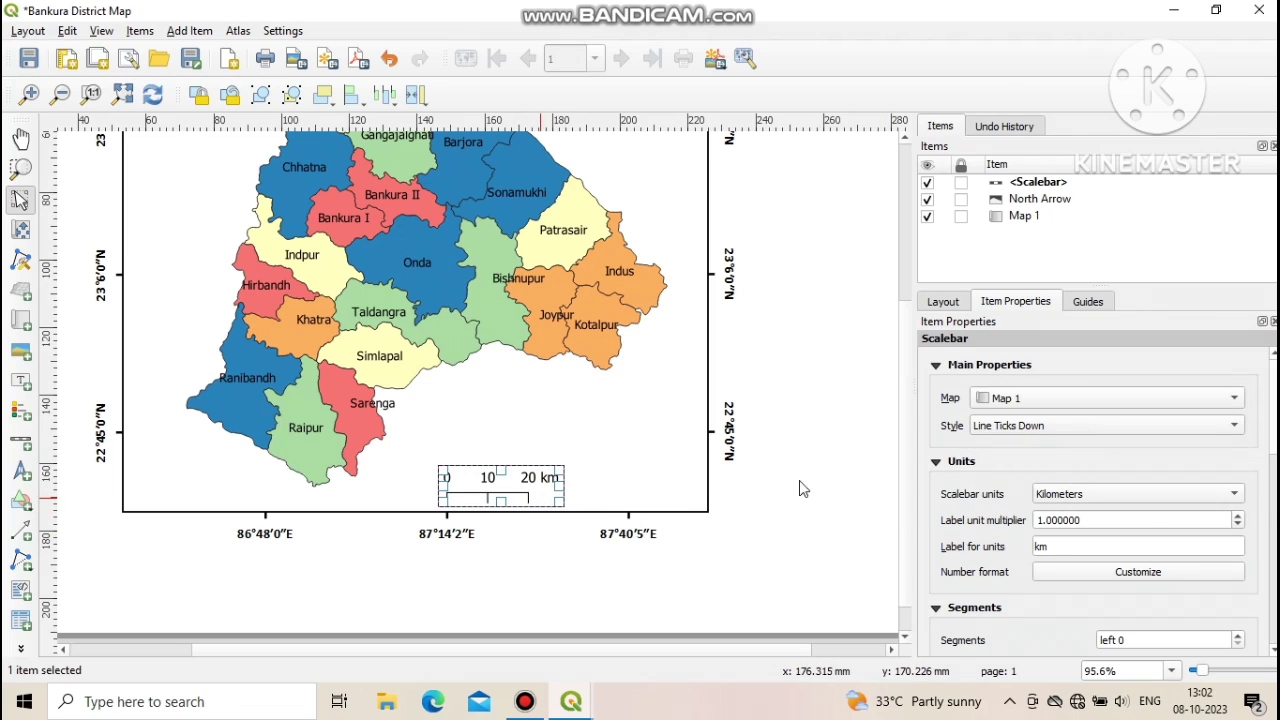
left_click(1005, 426)
left_click(1035, 444)
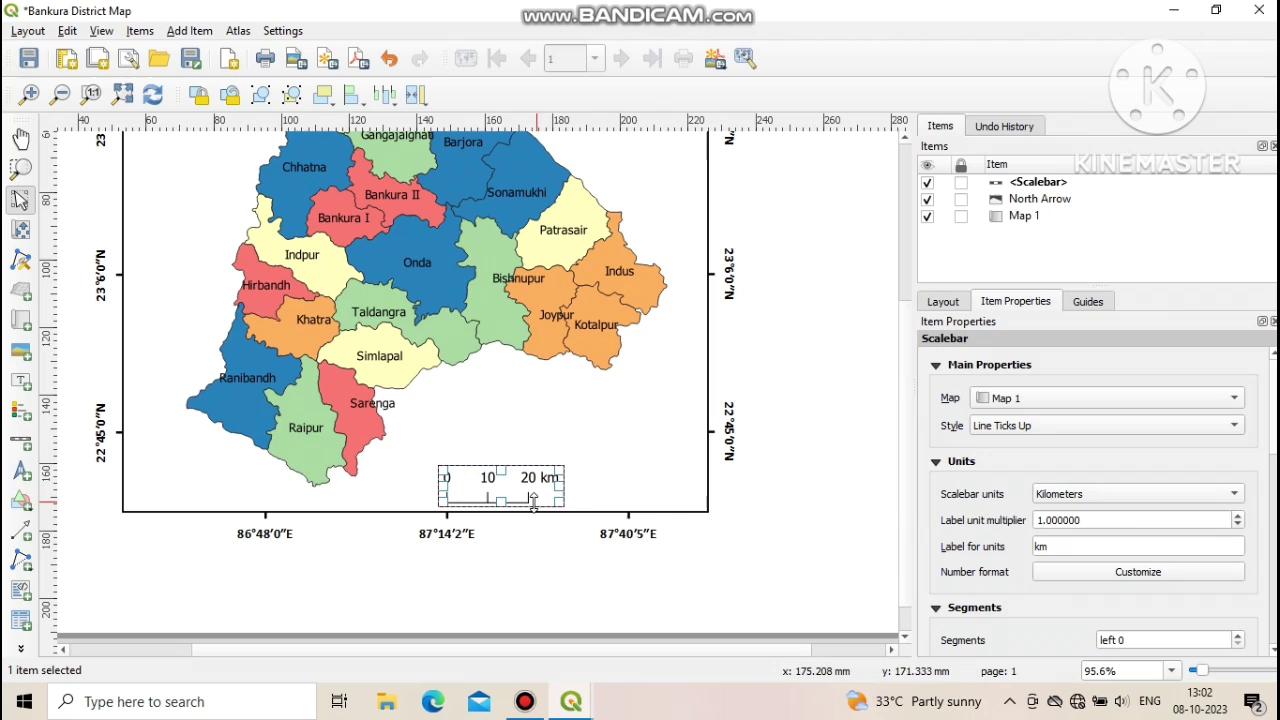
left_click(1005, 427)
left_click(1007, 448)
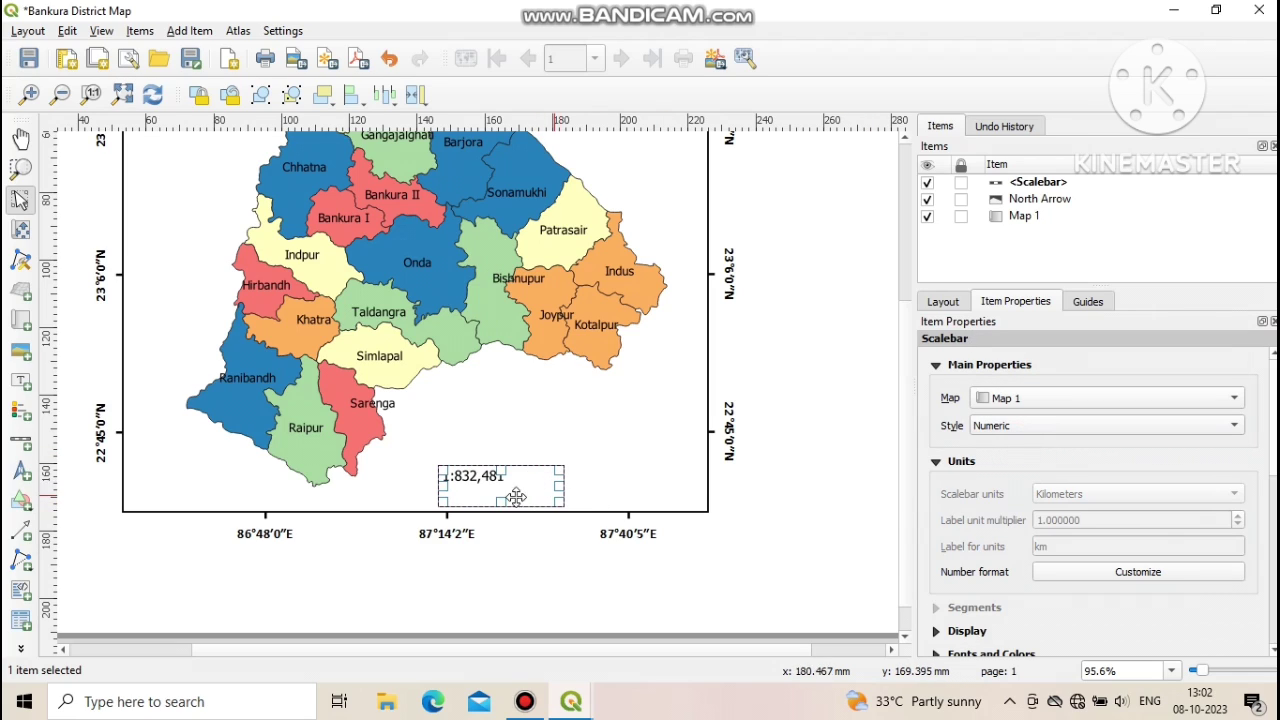
- Set the scale bar back to the Double Box style
left_click(498, 557)
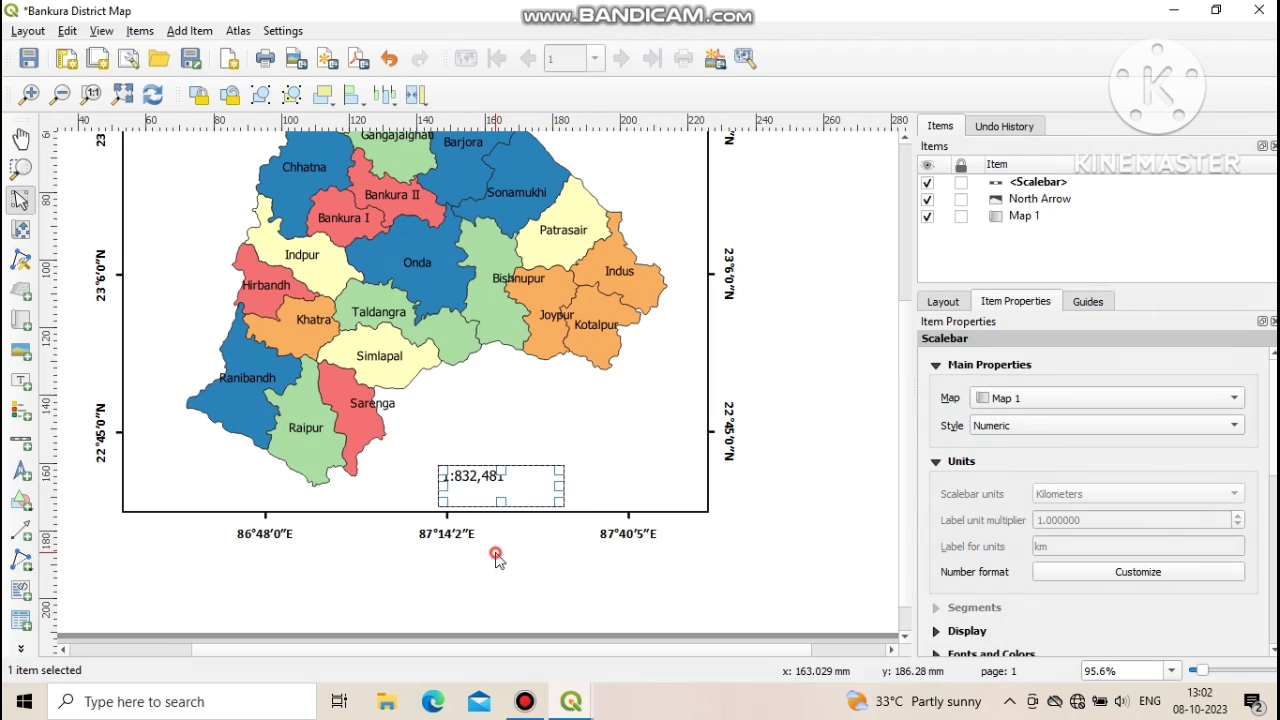
left_click(462, 485)
left_click(1006, 428)
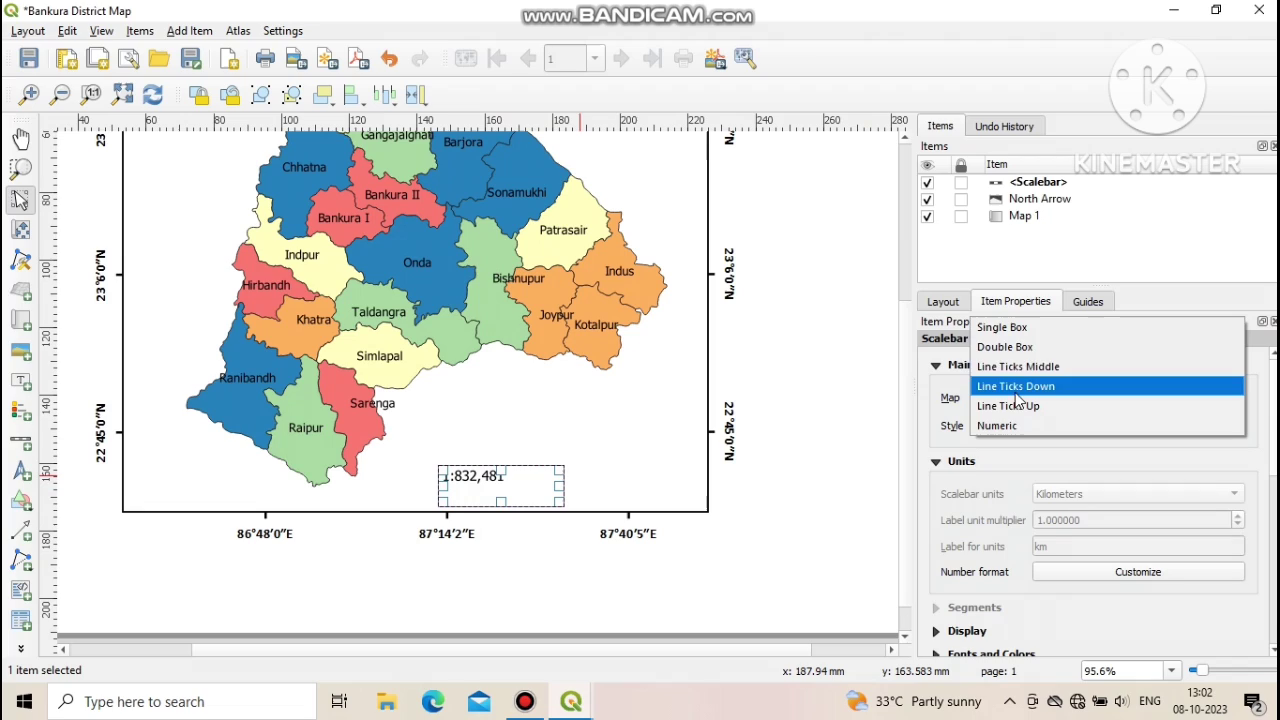
left_click(1005, 347)
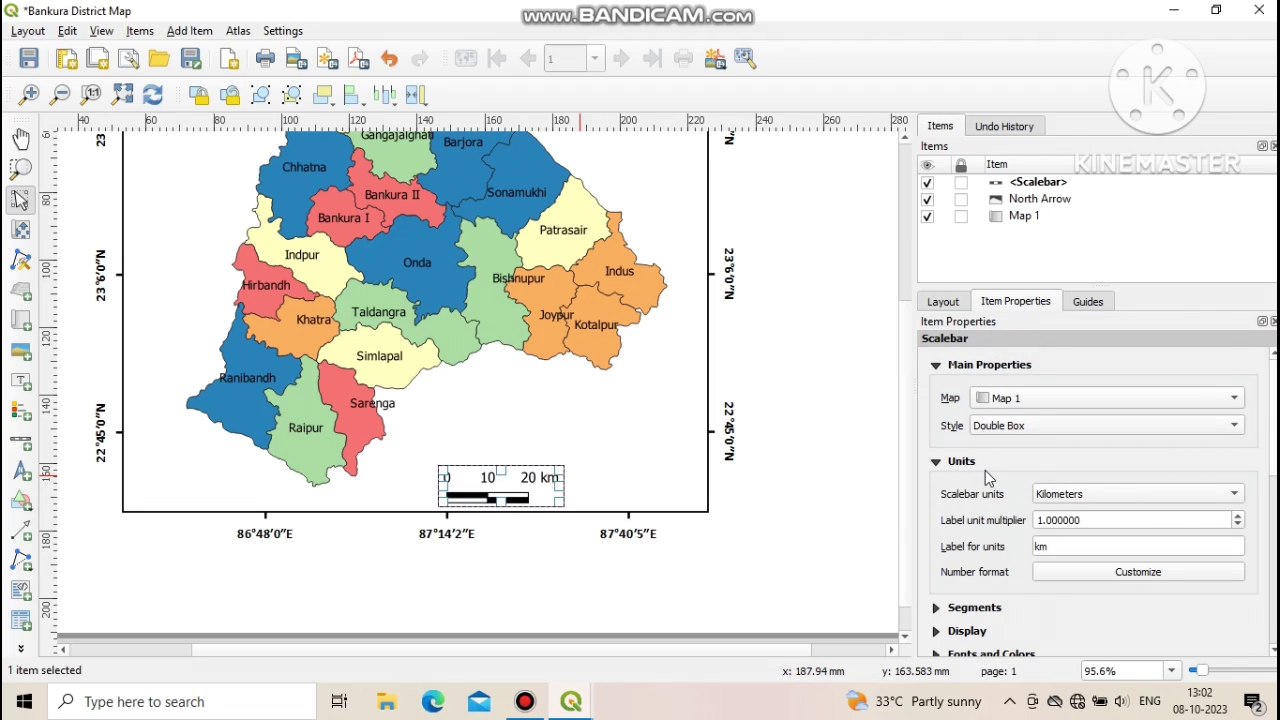
- Clear the km units label and set scale bar segments to 1 left and 3 right
double_click(1040, 546)
key("BackSpace")
scroll(970, 563, "down", 1)
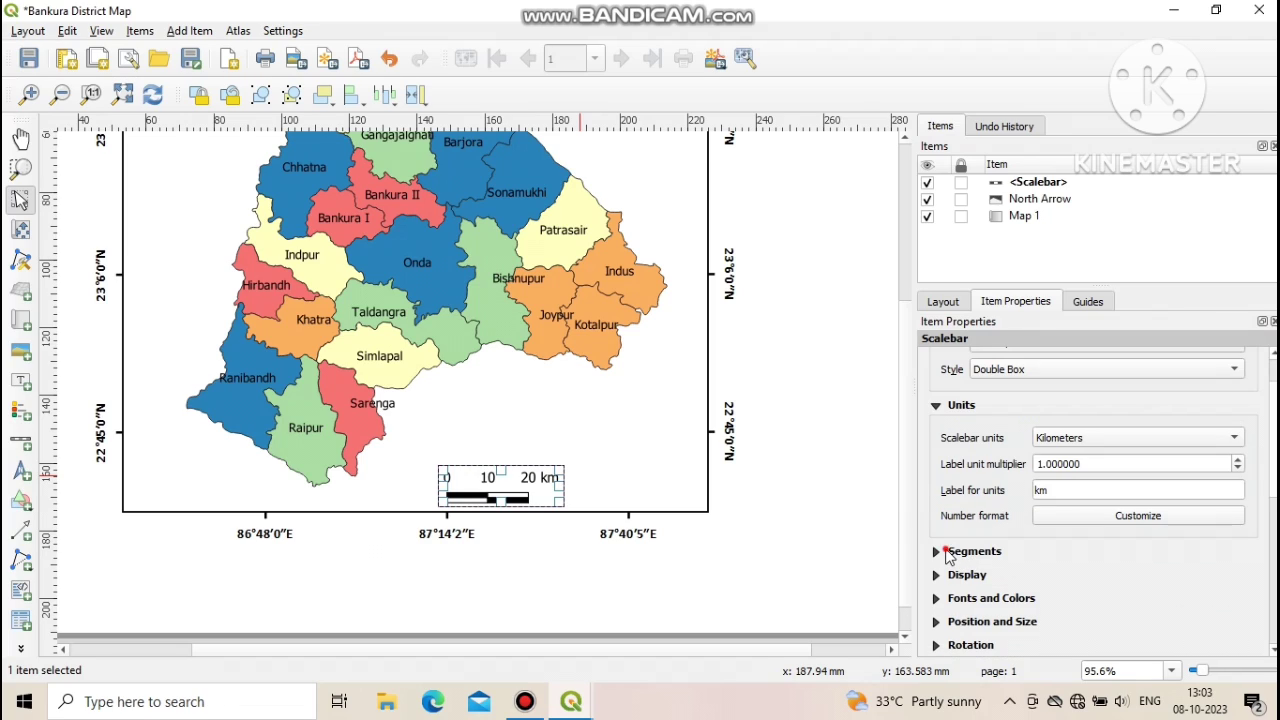
left_click(940, 552)
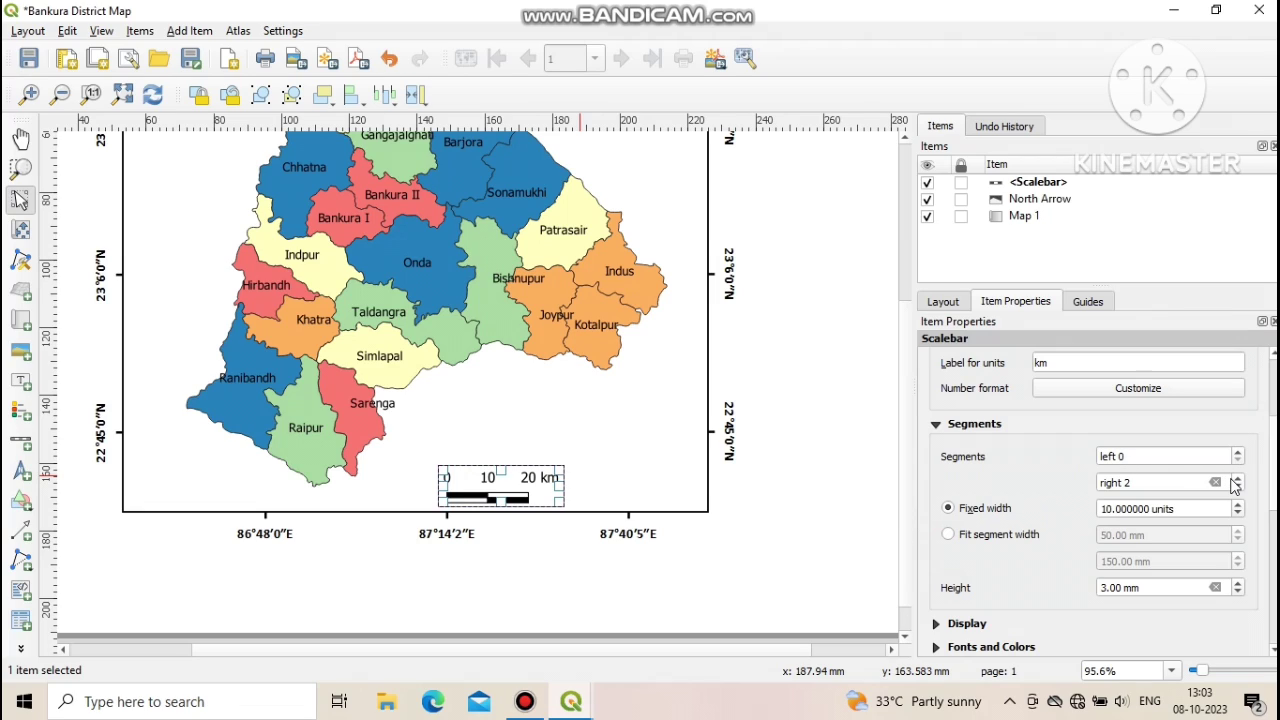
left_click(1238, 480)
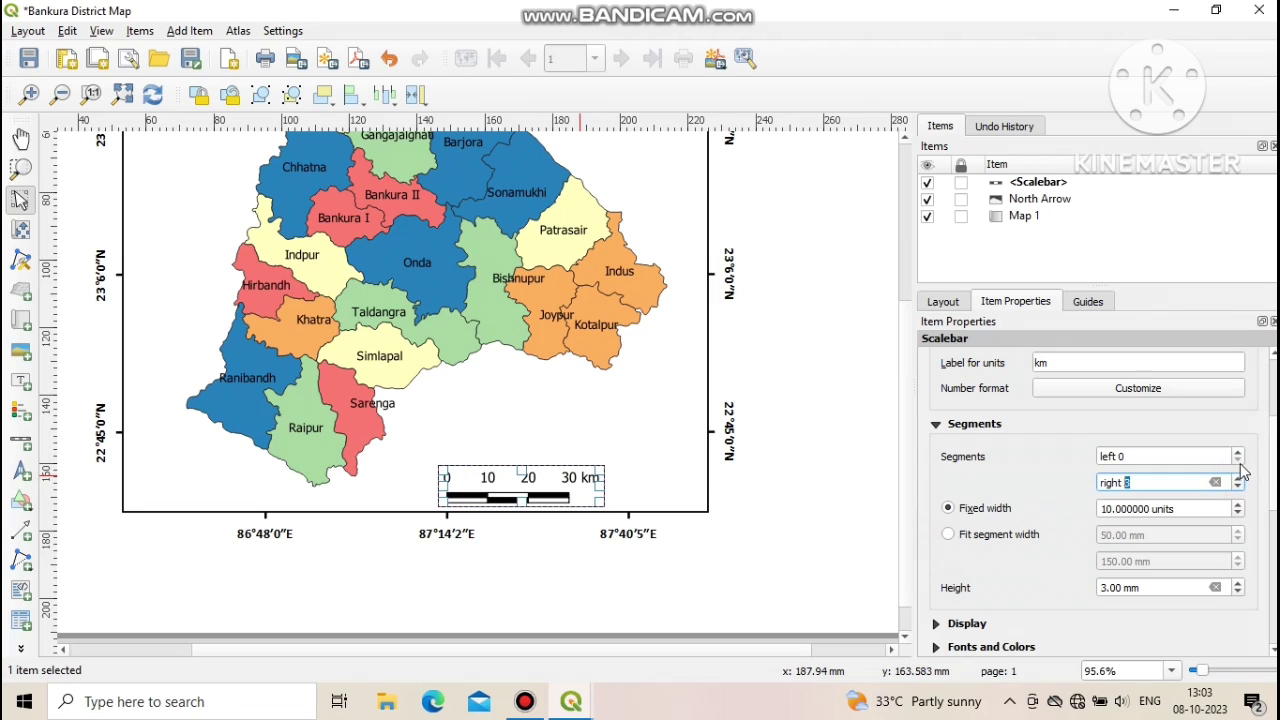
left_click(1238, 455)
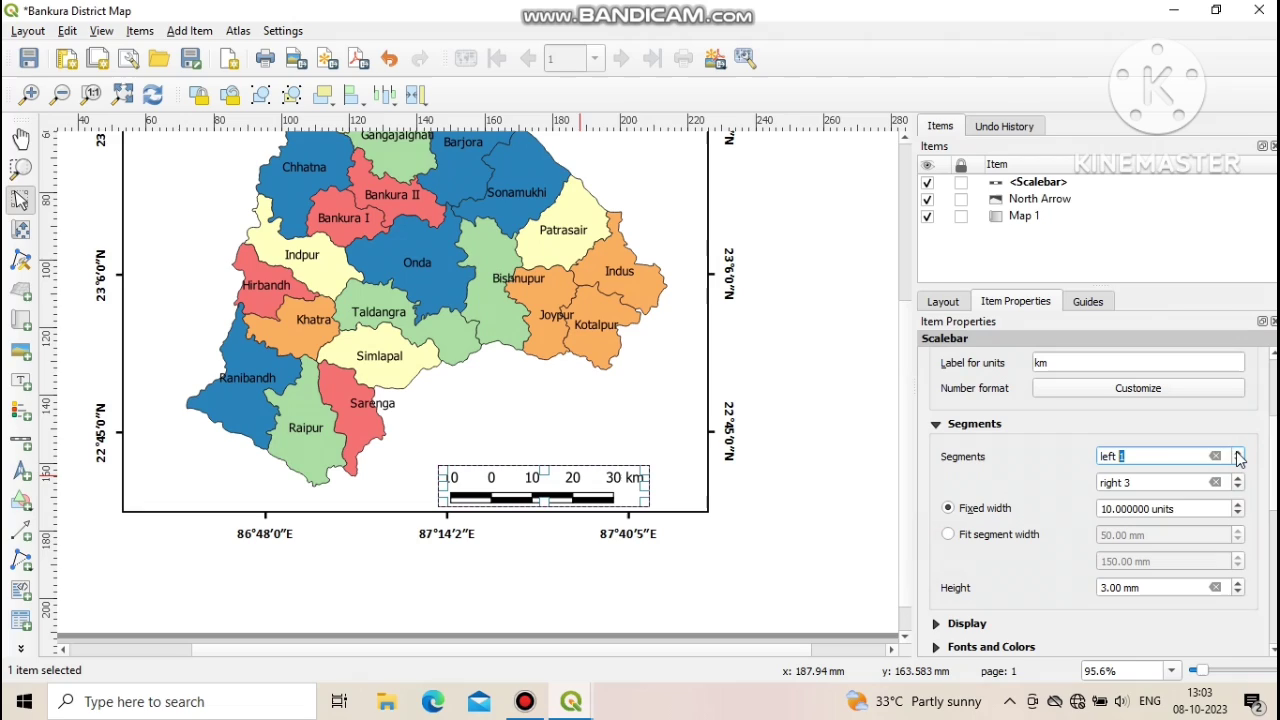
left_click(1238, 462)
scroll(1033, 558, "up", 1)
scroll(1033, 558, "down", 1)
scroll(1033, 558, "down", 1)
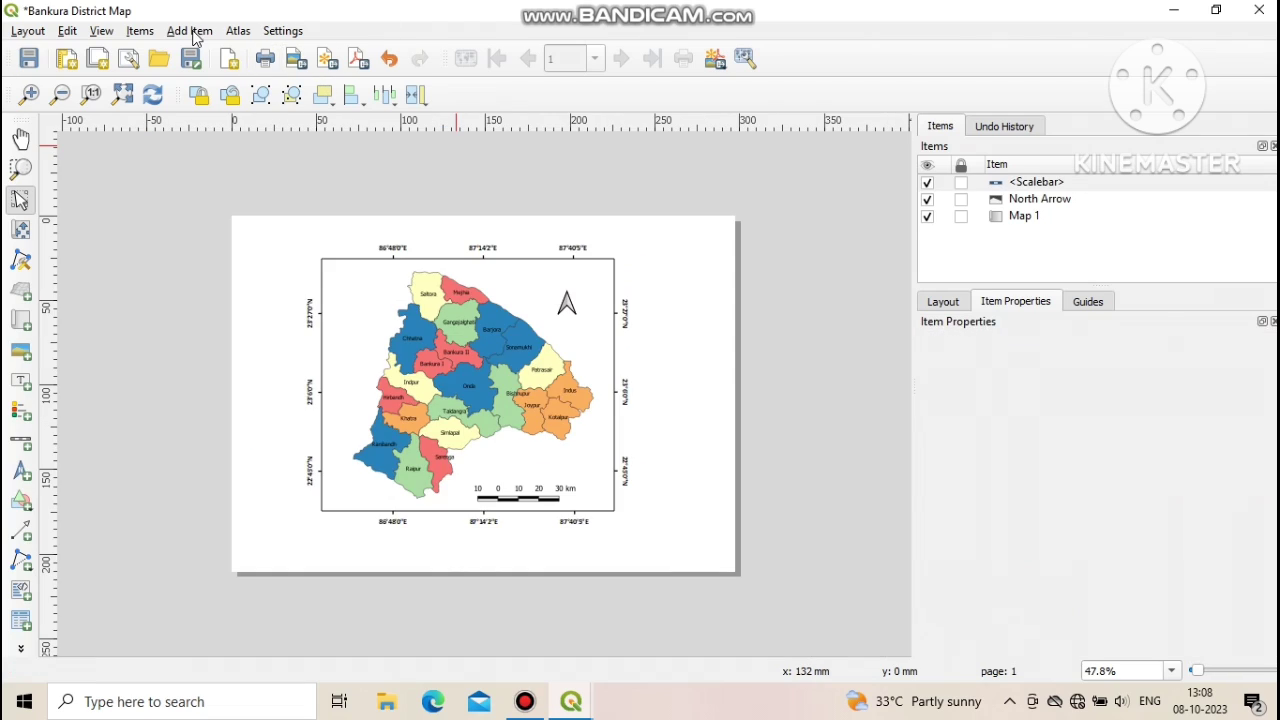
- Draw a label box above the north arrow and select its 'Lorem ipsum' placeholder text
left_click(192, 33)
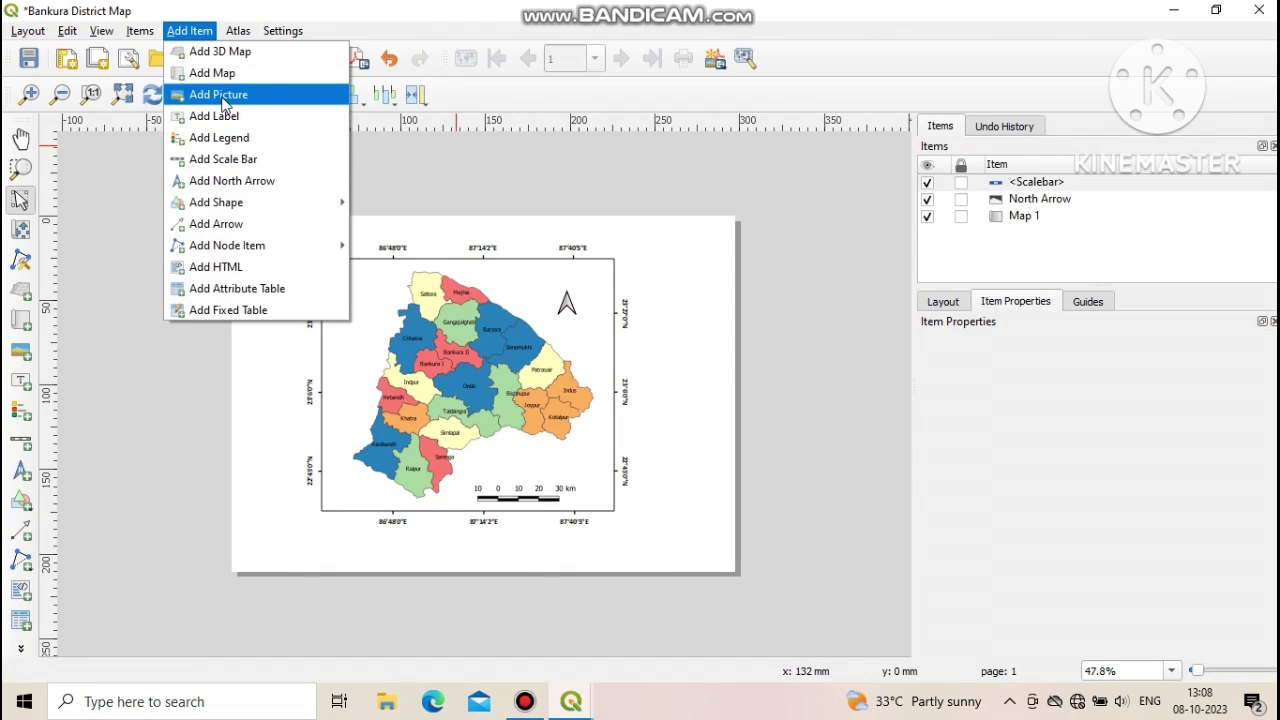
mouse_move(257, 205)
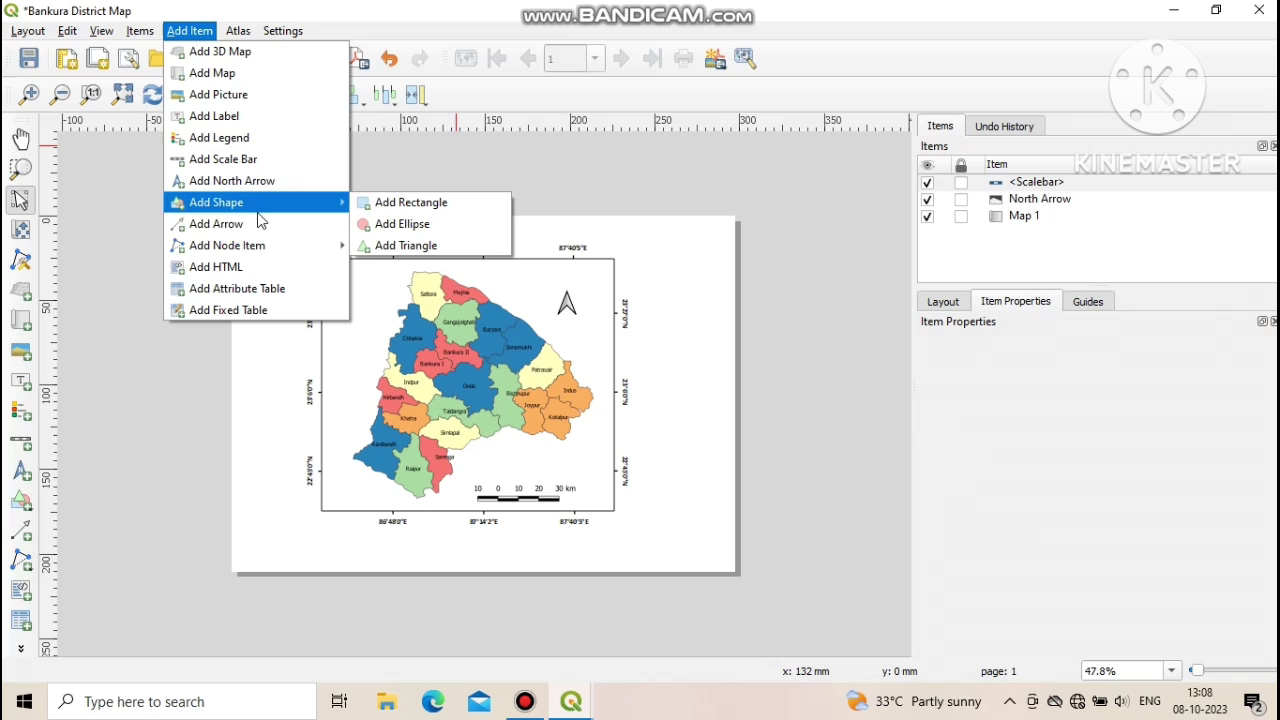
left_click(252, 117)
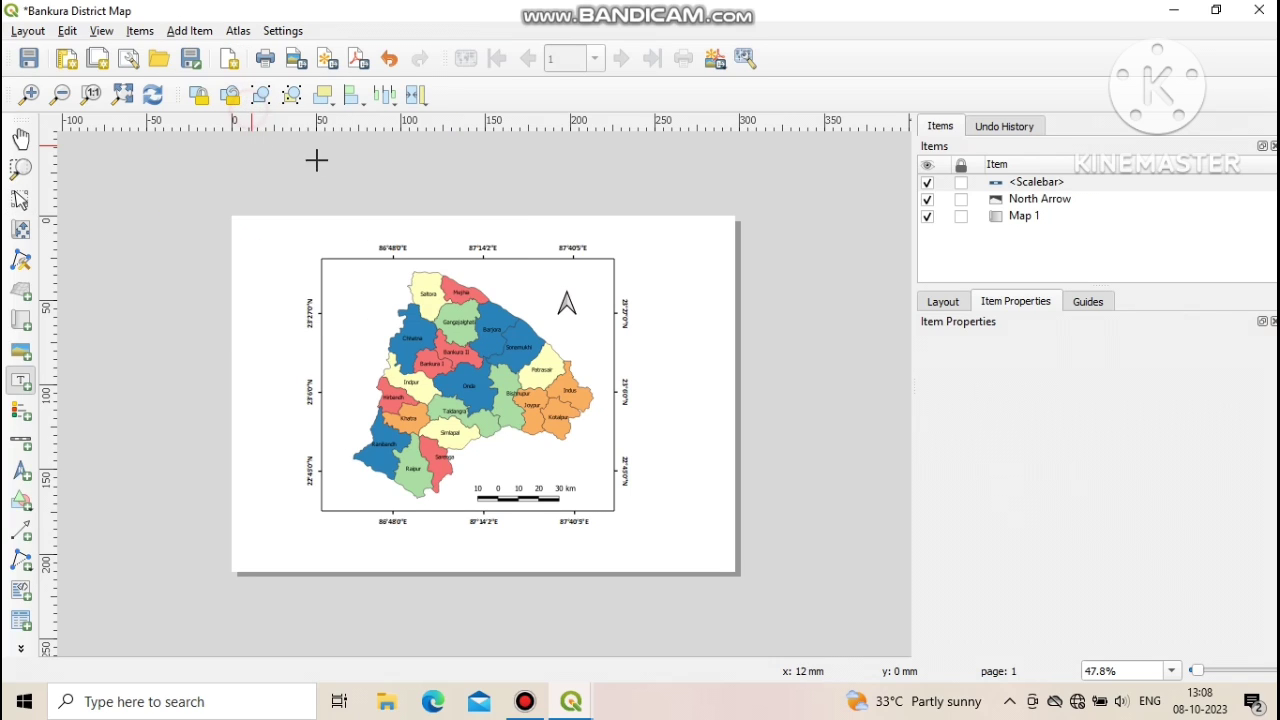
scroll(543, 286, "up", 1)
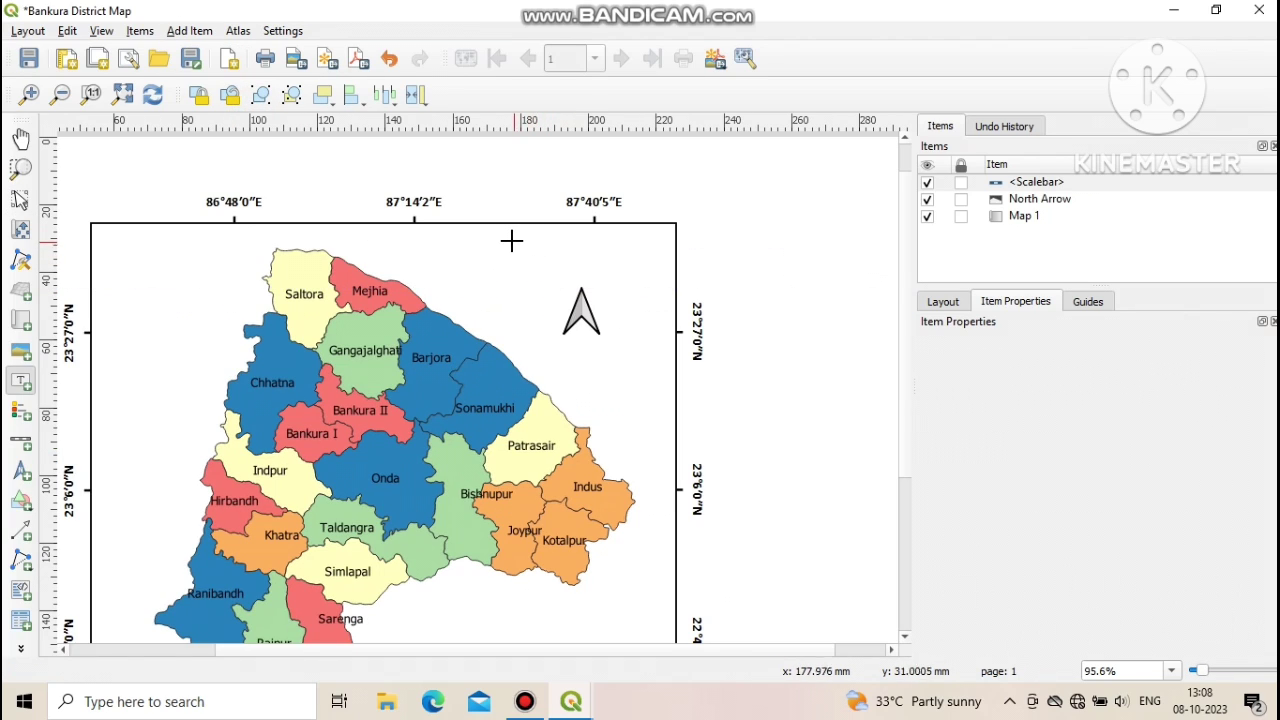
left_click_drag(511, 240, 625, 270)
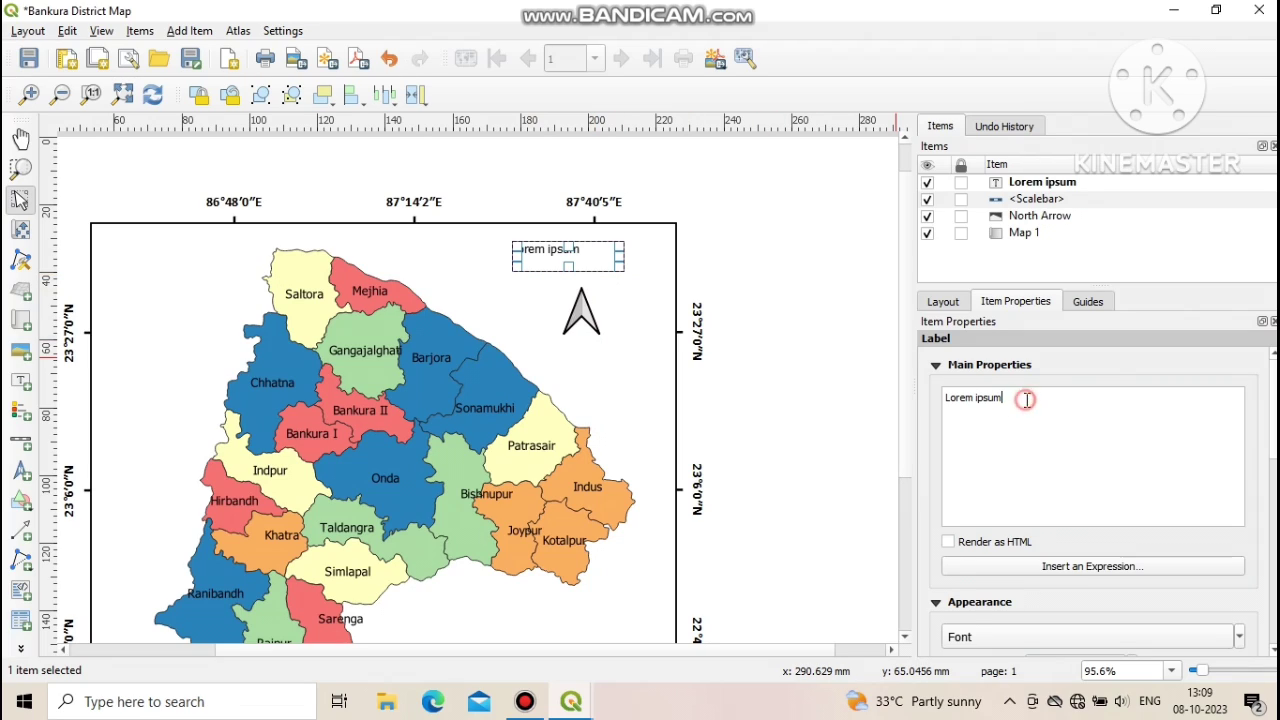
left_click_drag(1017, 400, 957, 400)
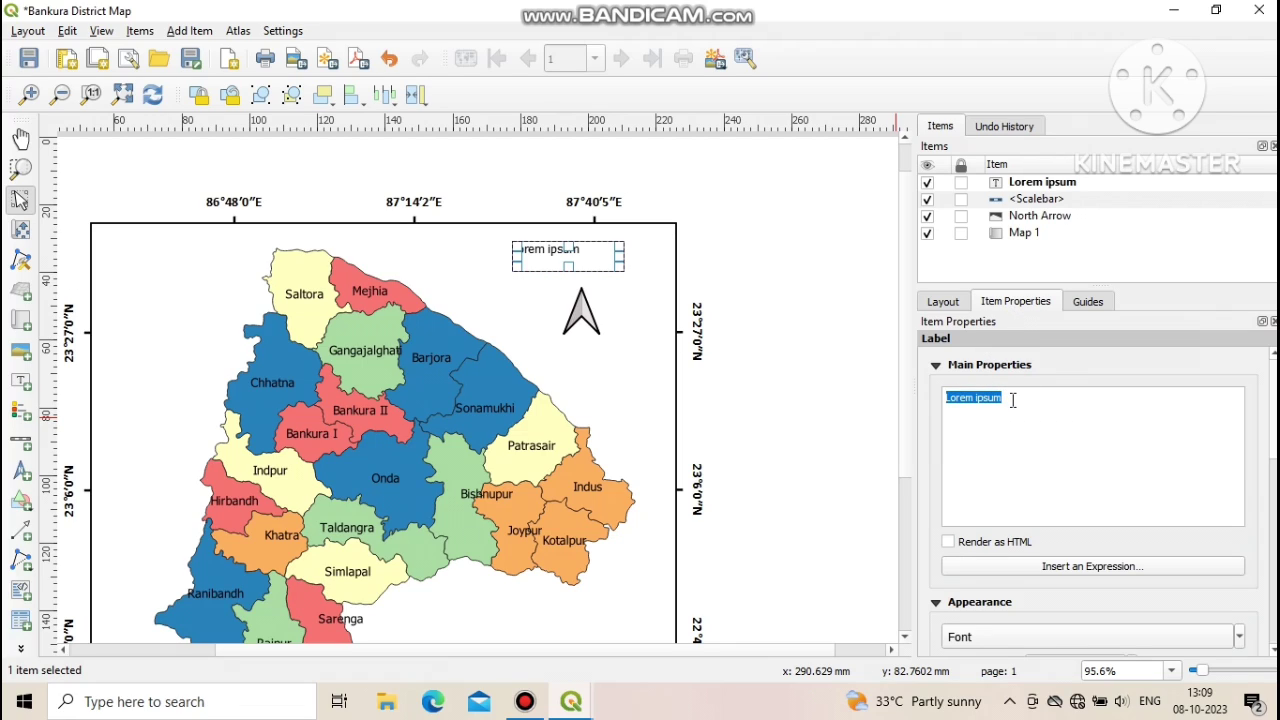
- Replace the placeholder label text with 'Bankura District' and select it
type("Bankura District")
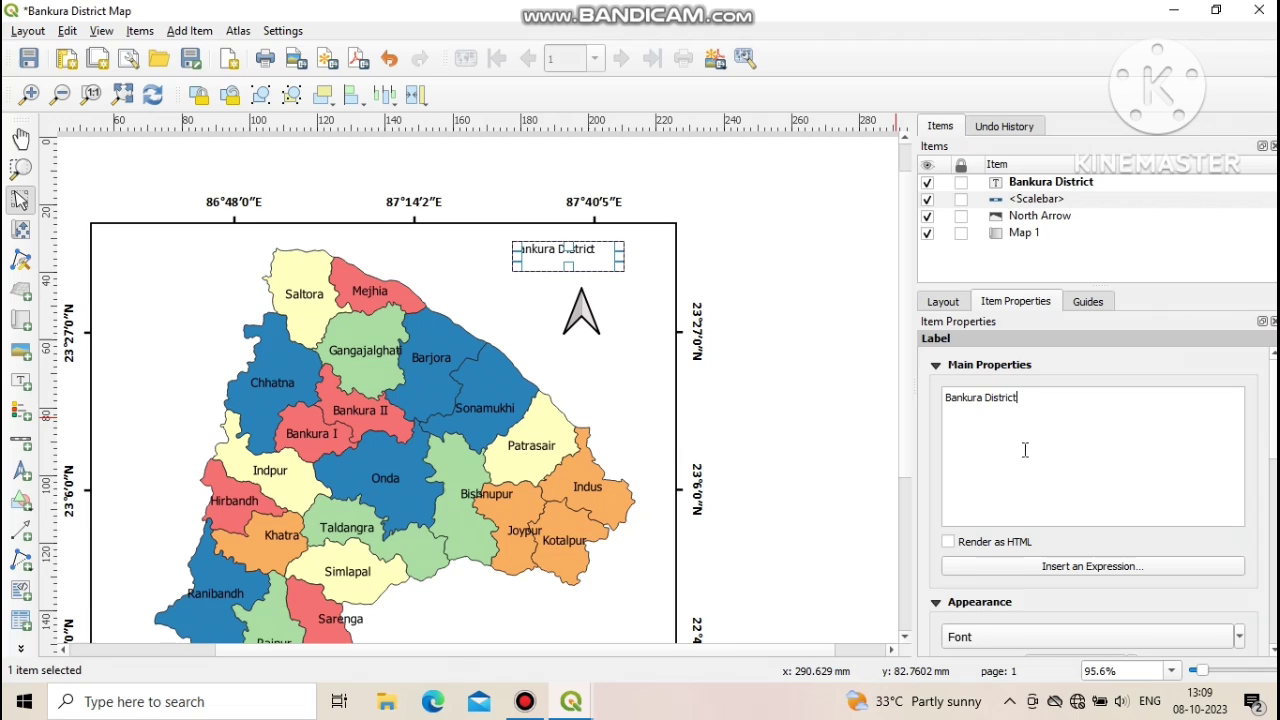
left_click(1022, 448)
left_click_drag(1038, 399, 944, 403)
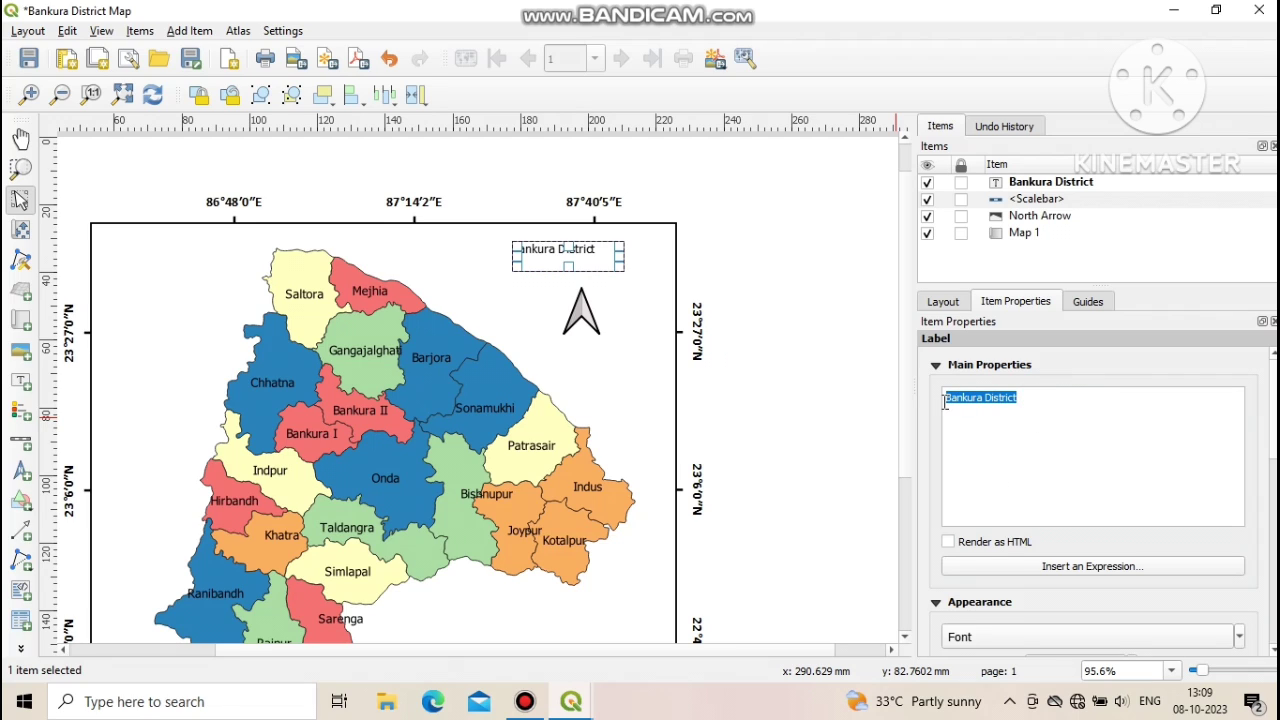
- Set the Bankura District label font to Calibri, Bold, size 14
left_click(970, 636)
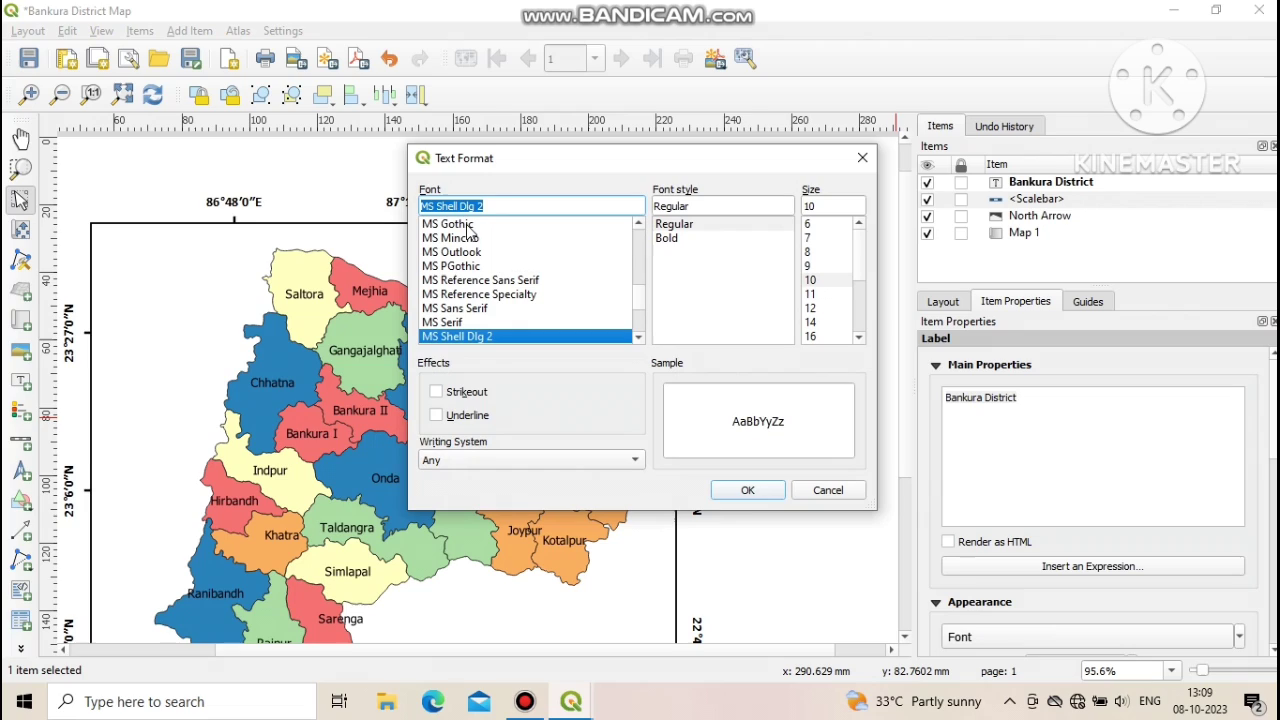
type("cm")
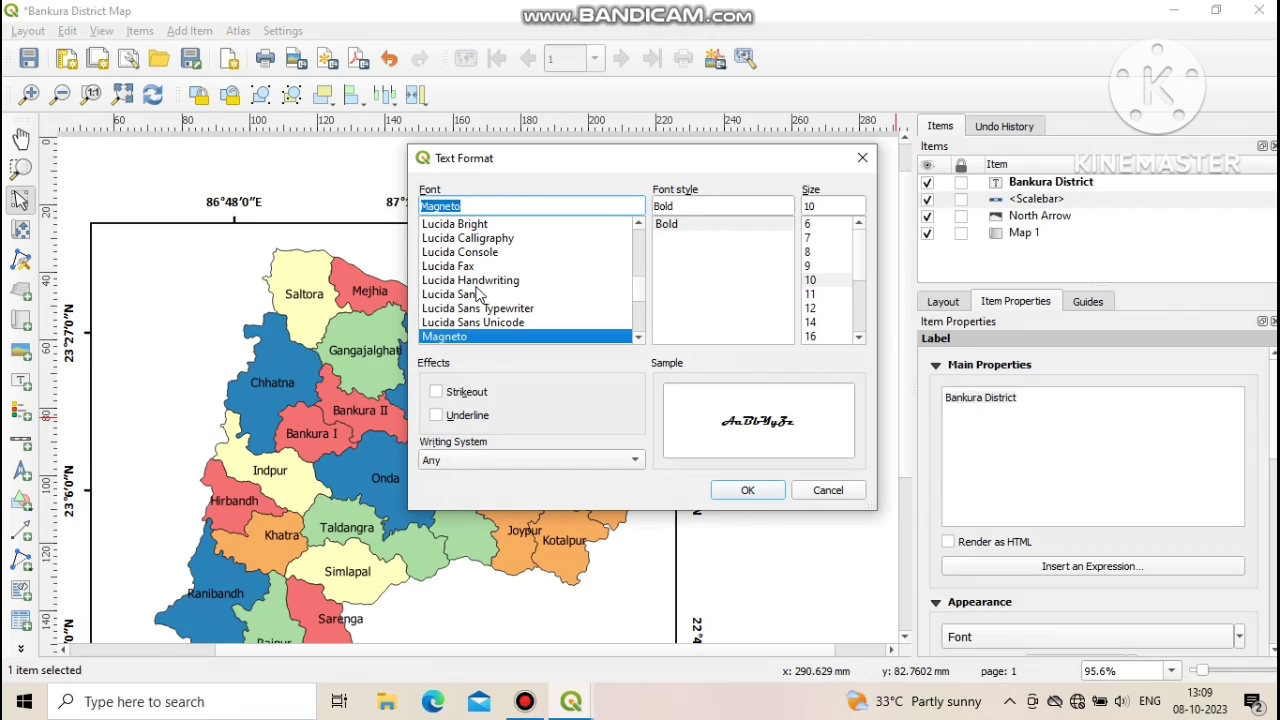
type("ca")
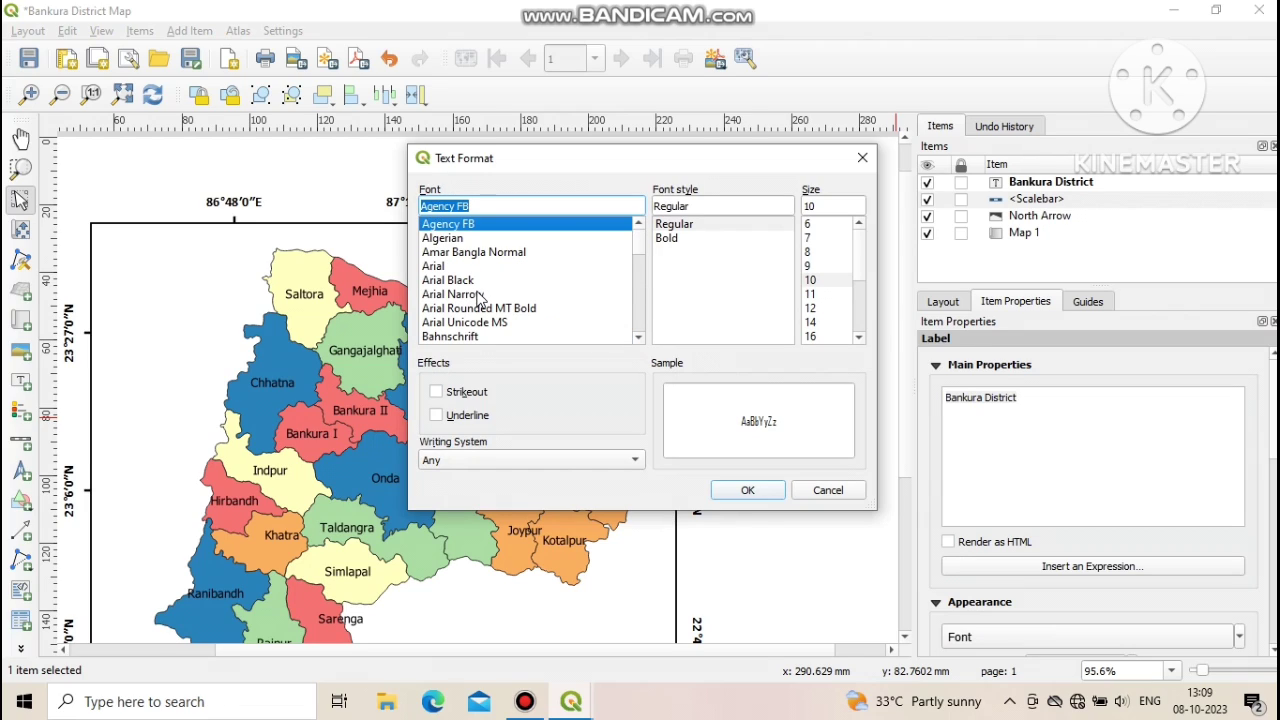
type("ch")
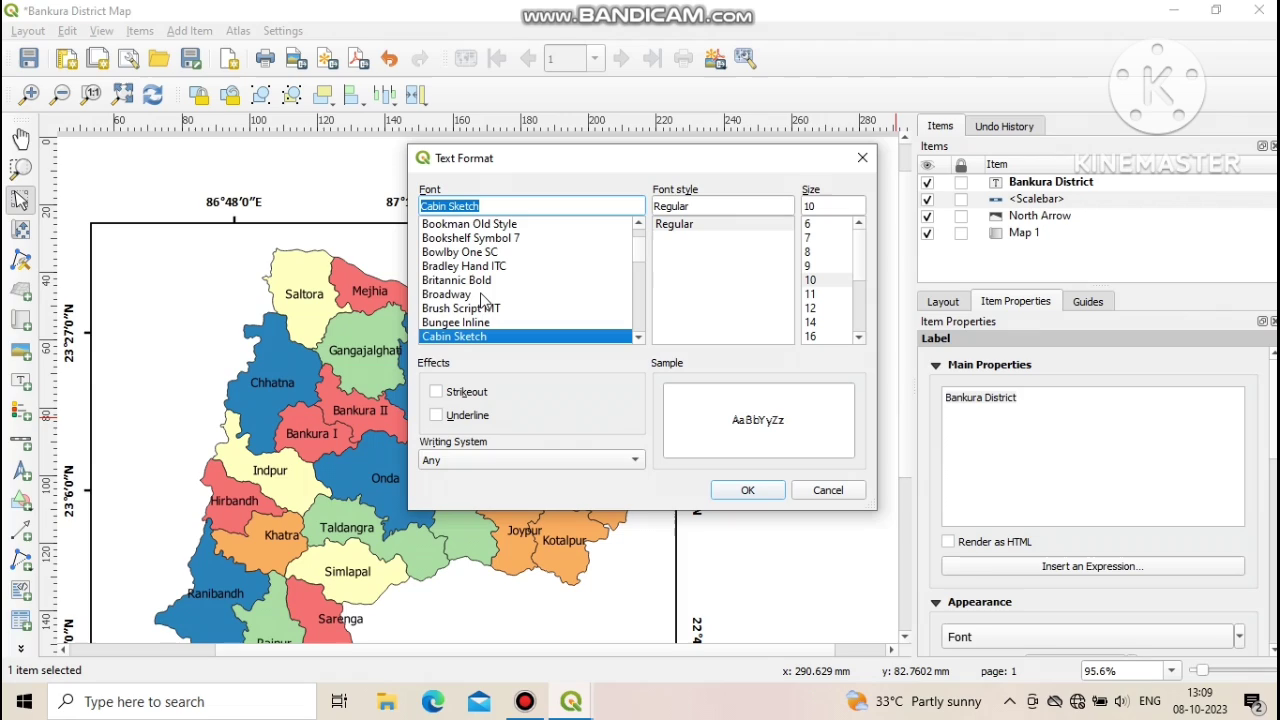
scroll(482, 292, "down", 2)
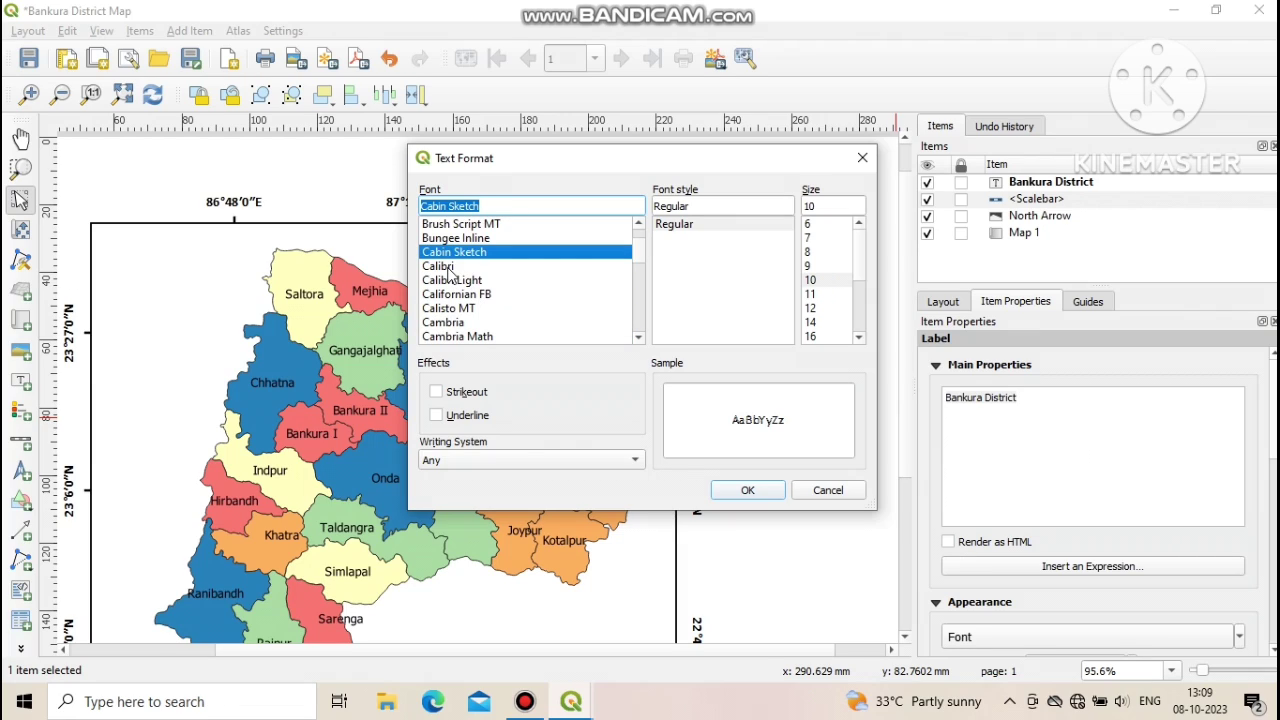
left_click(447, 266)
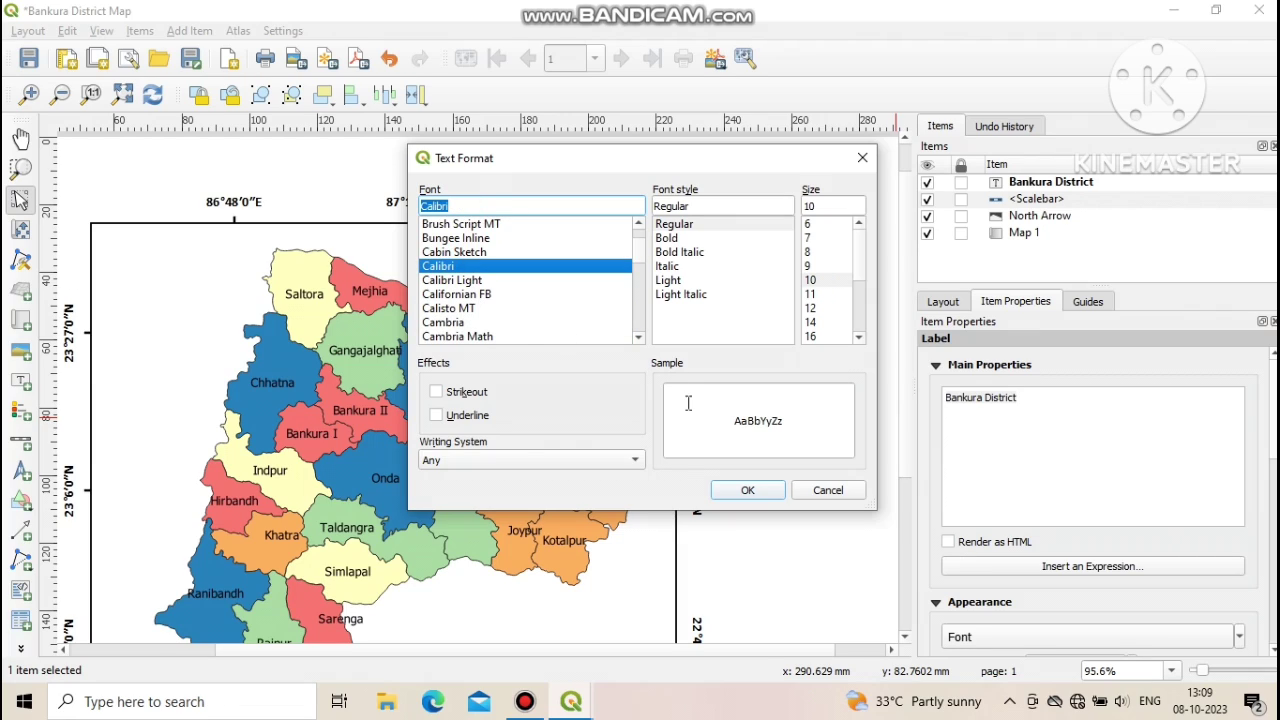
left_click(815, 322)
left_click(670, 240)
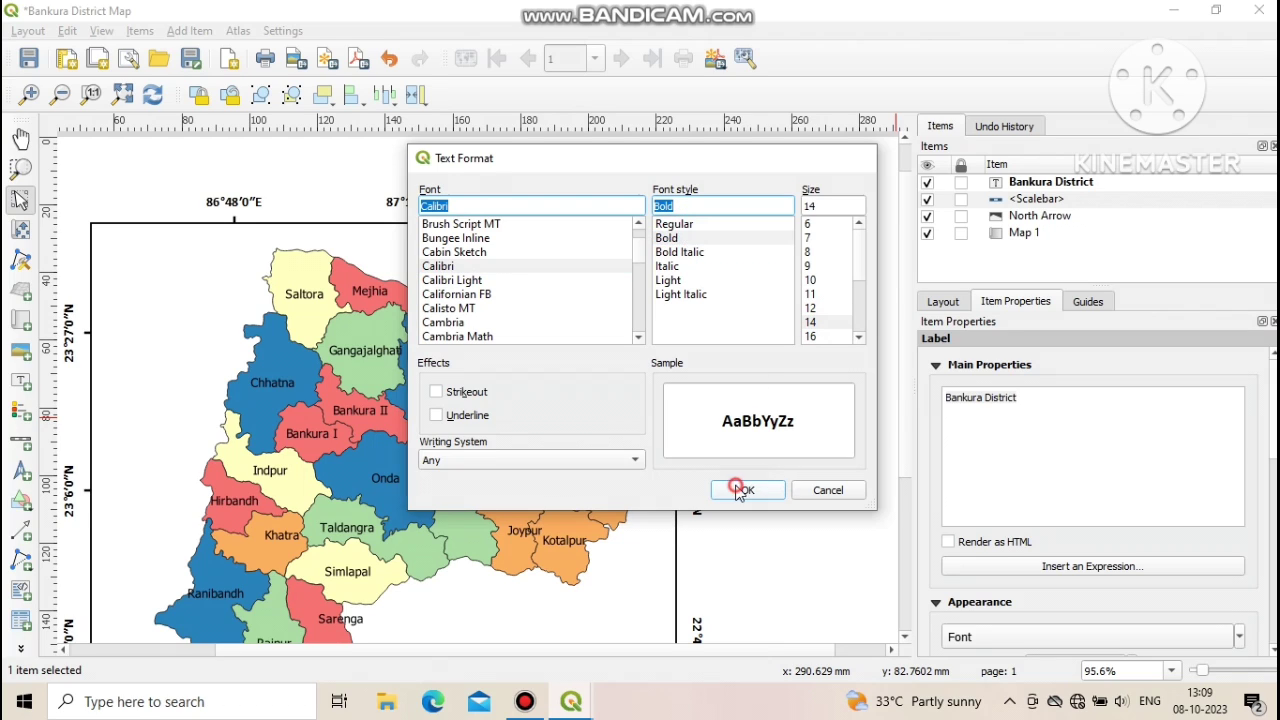
left_click(740, 490)
- Change the Bankura District title's font colour to dark blue
scroll(985, 585, "down", 1)
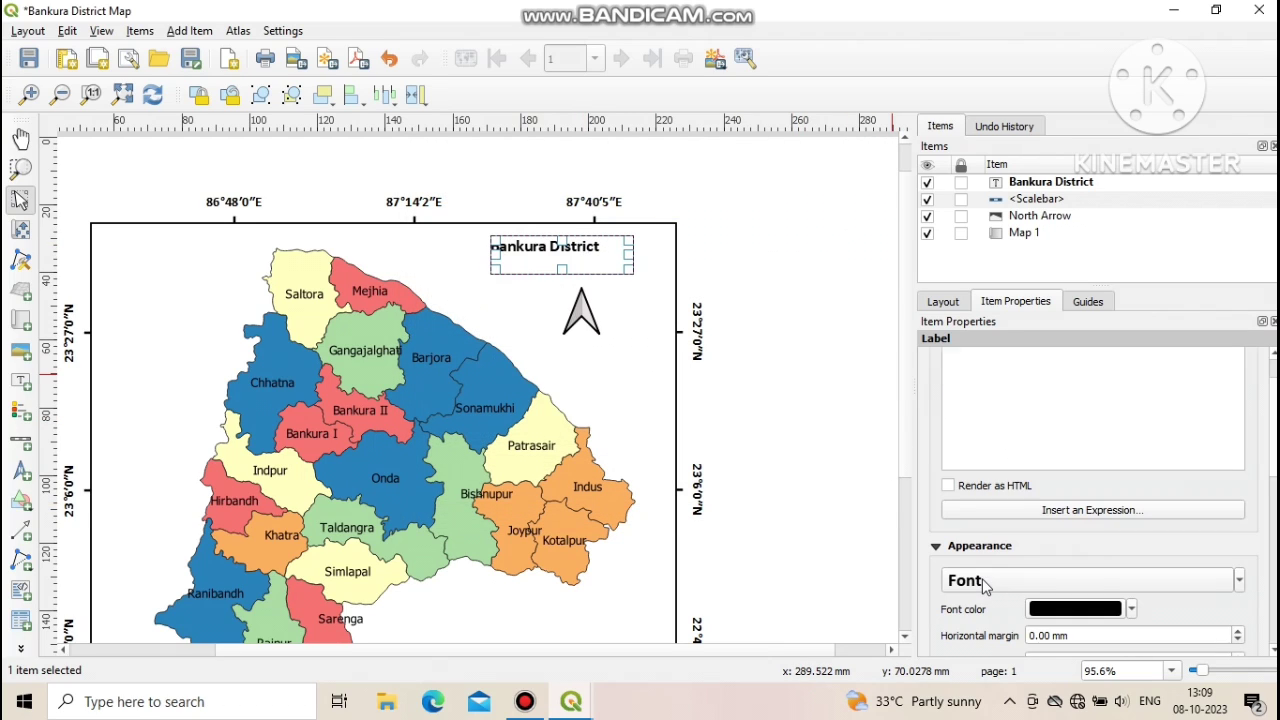
scroll(1037, 555, "down", 1)
left_click(1064, 556)
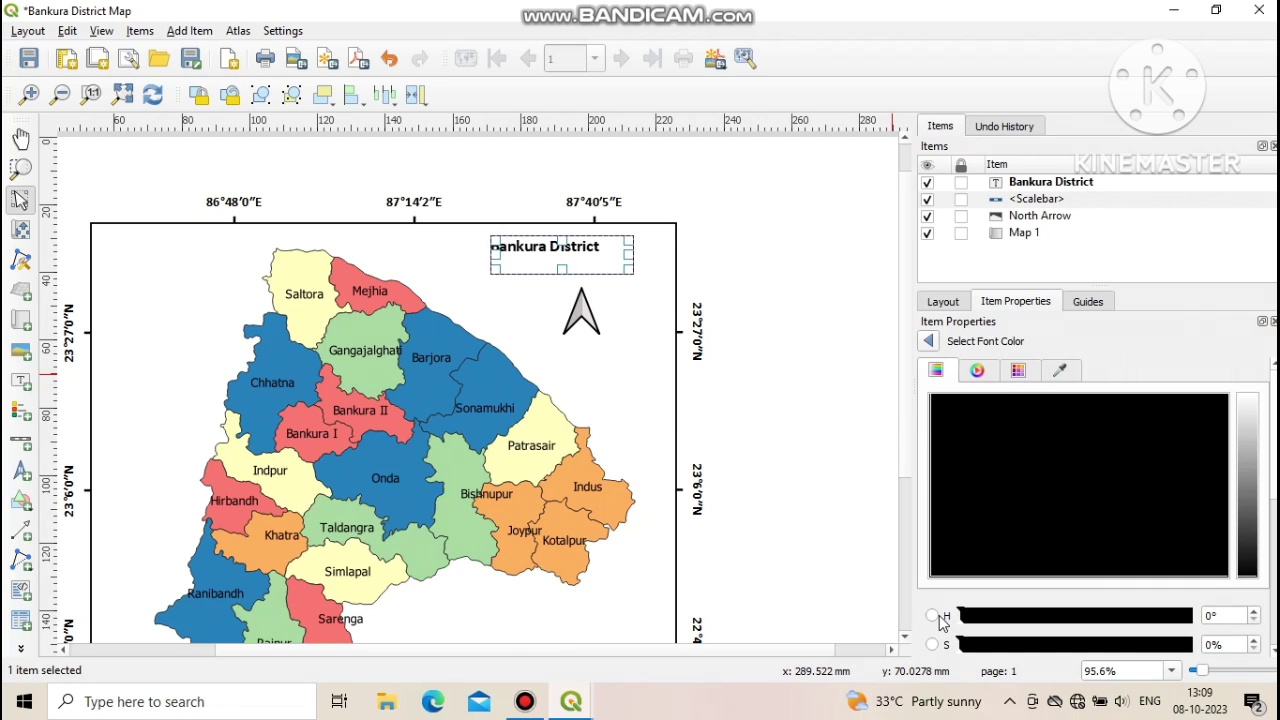
scroll(940, 620, "down", 3)
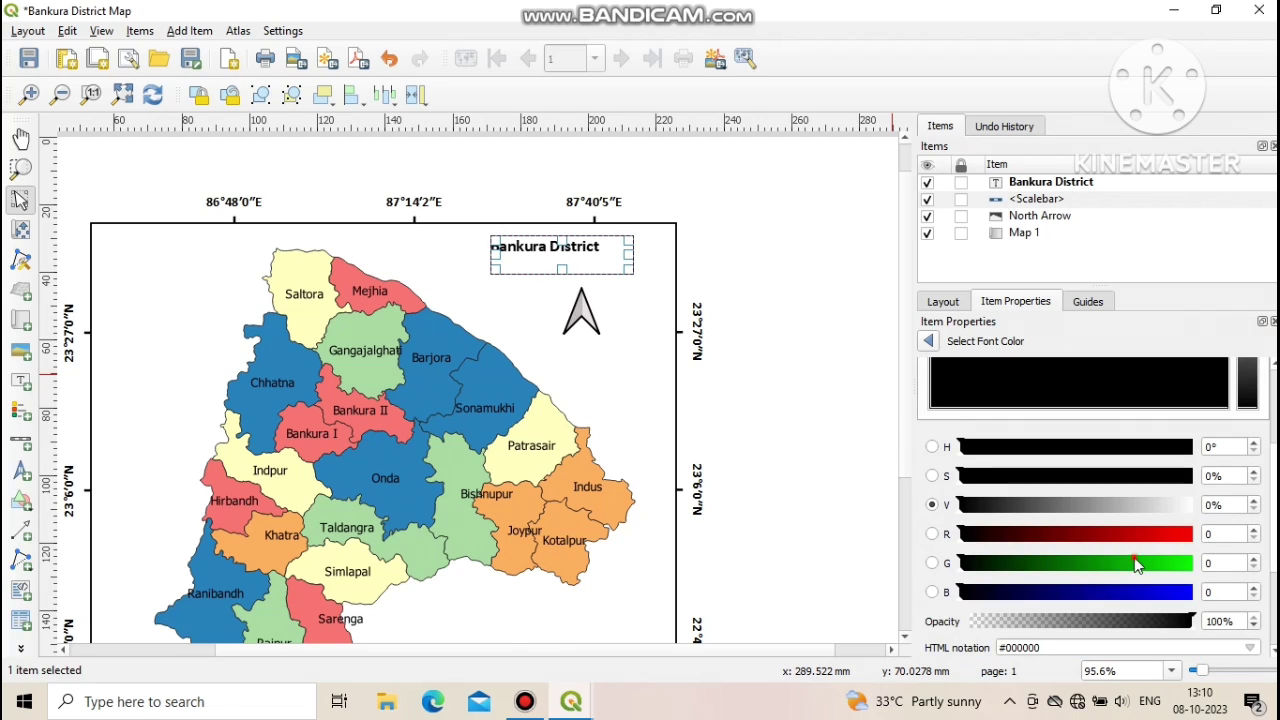
left_click(1134, 560)
scroll(1086, 405, "up", 3)
left_click(1003, 560)
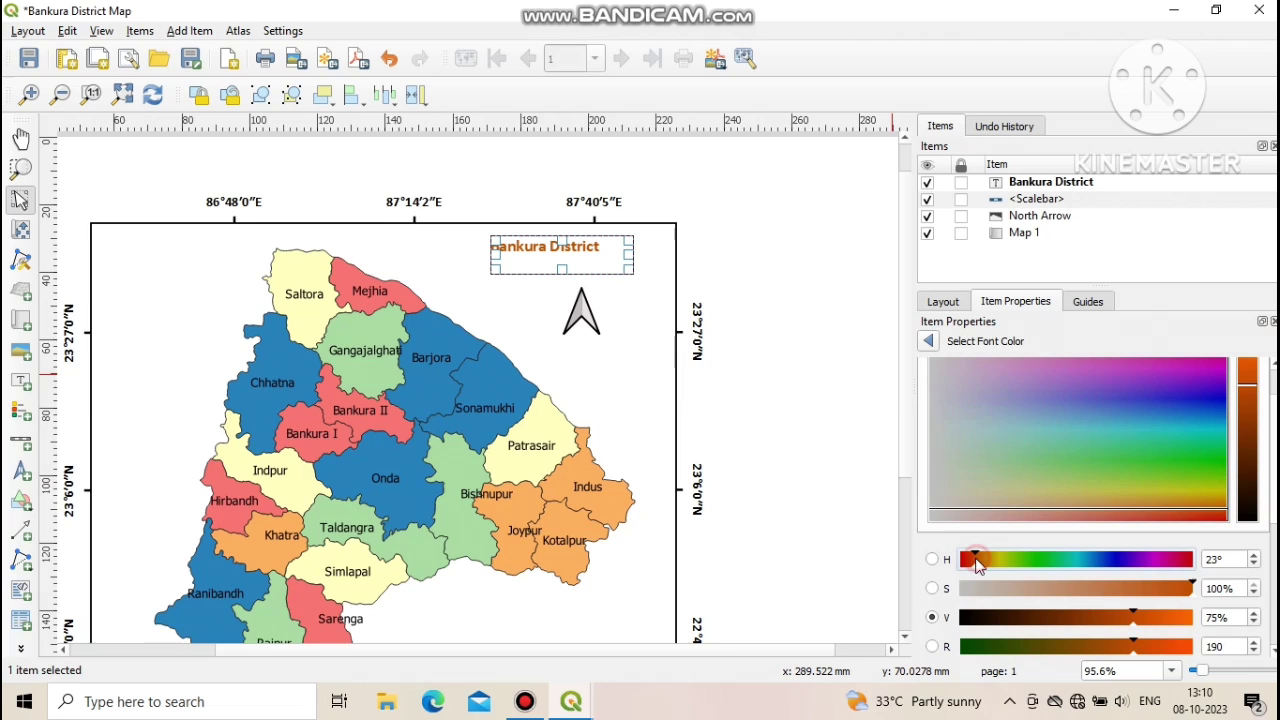
left_click(1194, 400)
left_click(1210, 410)
left_click(1246, 487)
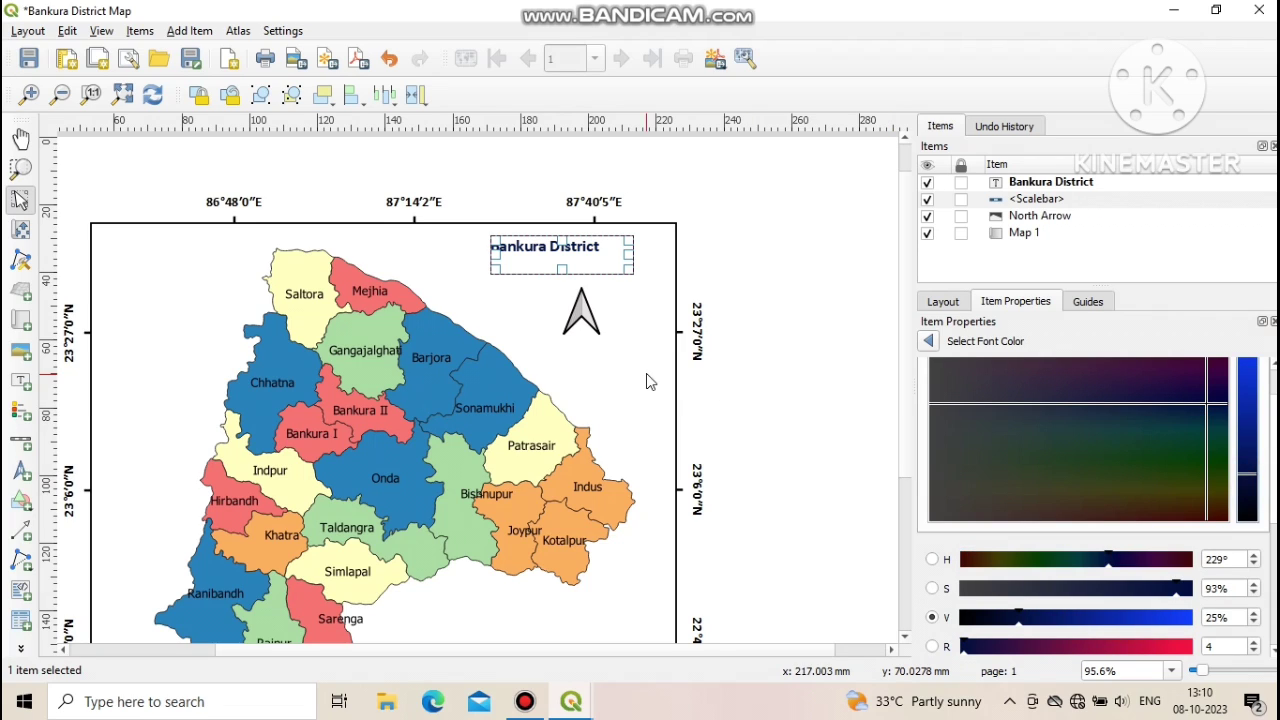
left_click(600, 370)
left_click(545, 255)
- Increase the title font size to 16
scroll(1010, 575, "down", 2)
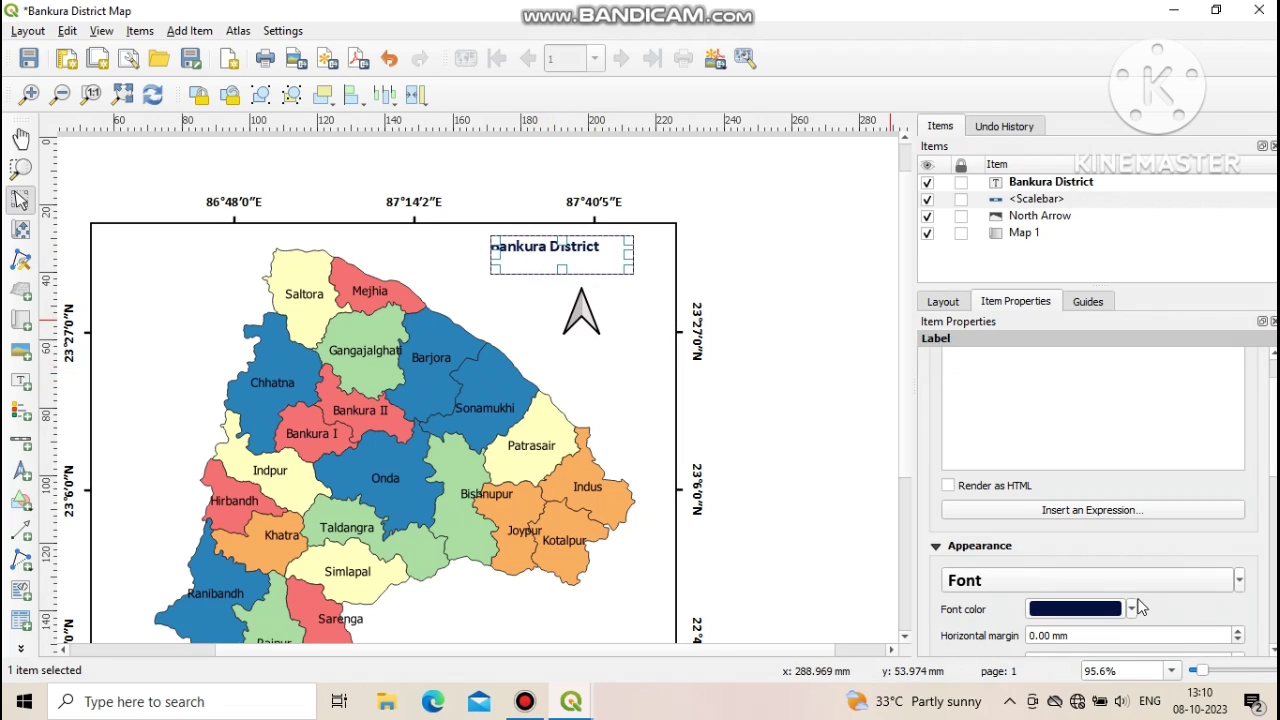
left_click(1090, 580)
left_click(811, 294)
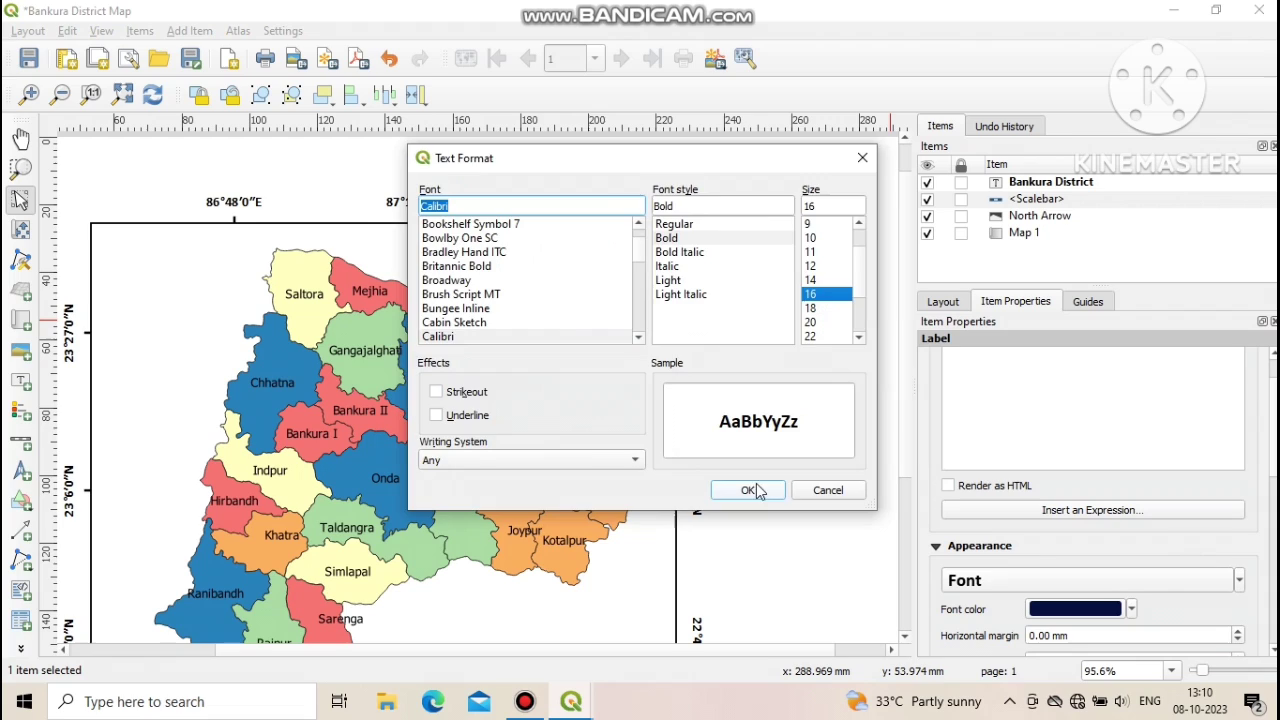
left_click(748, 490)
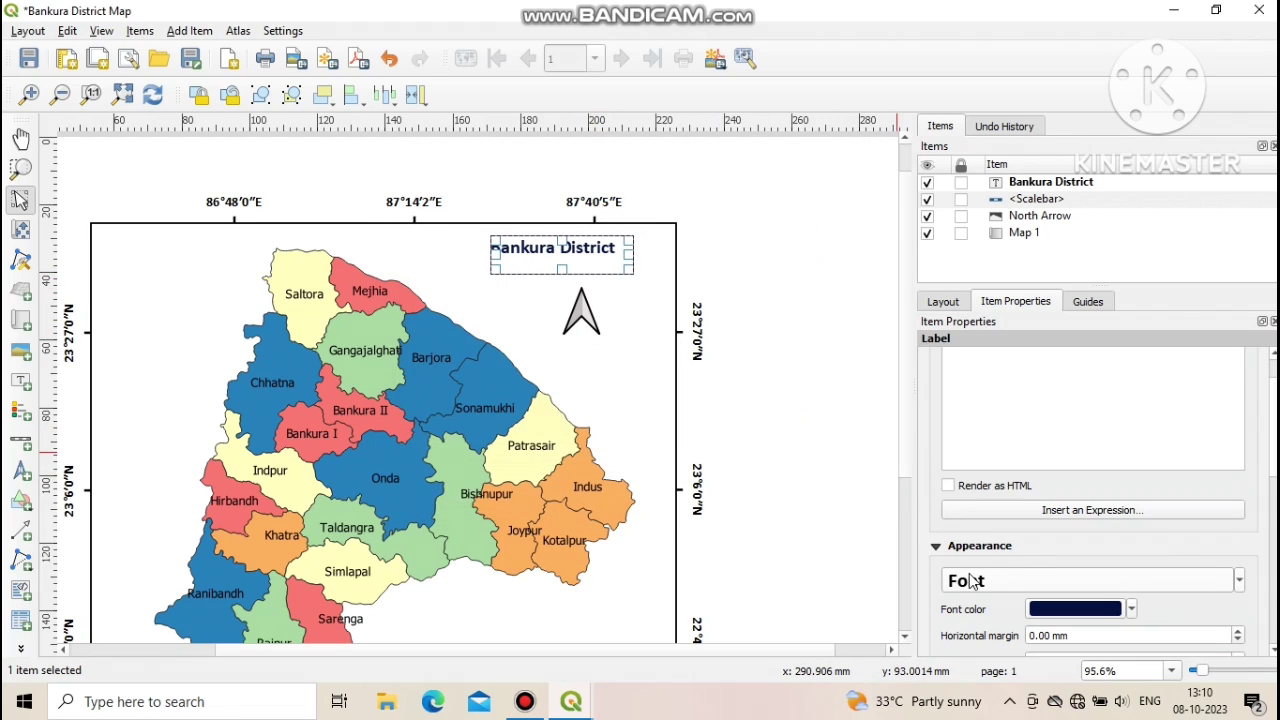
- Centre the title text horizontally and vertically within its box
scroll(950, 563, "down", 2)
scroll(950, 563, "down", 1)
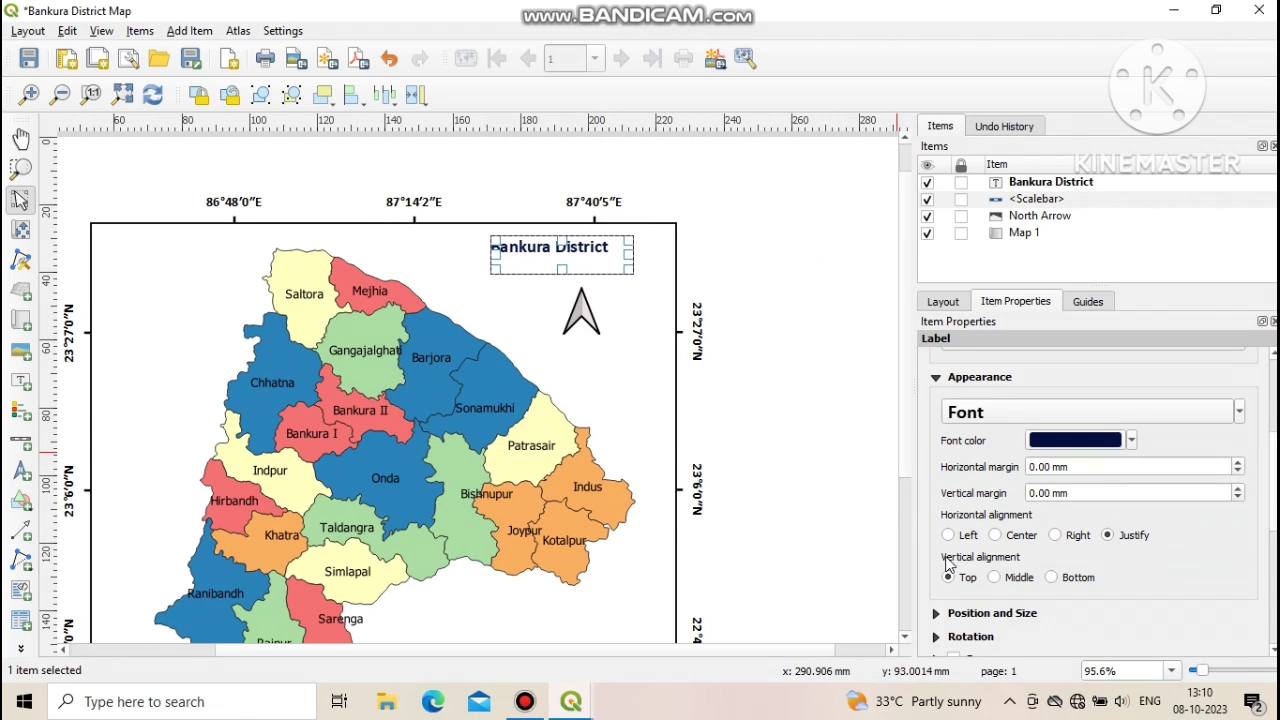
left_click(997, 535)
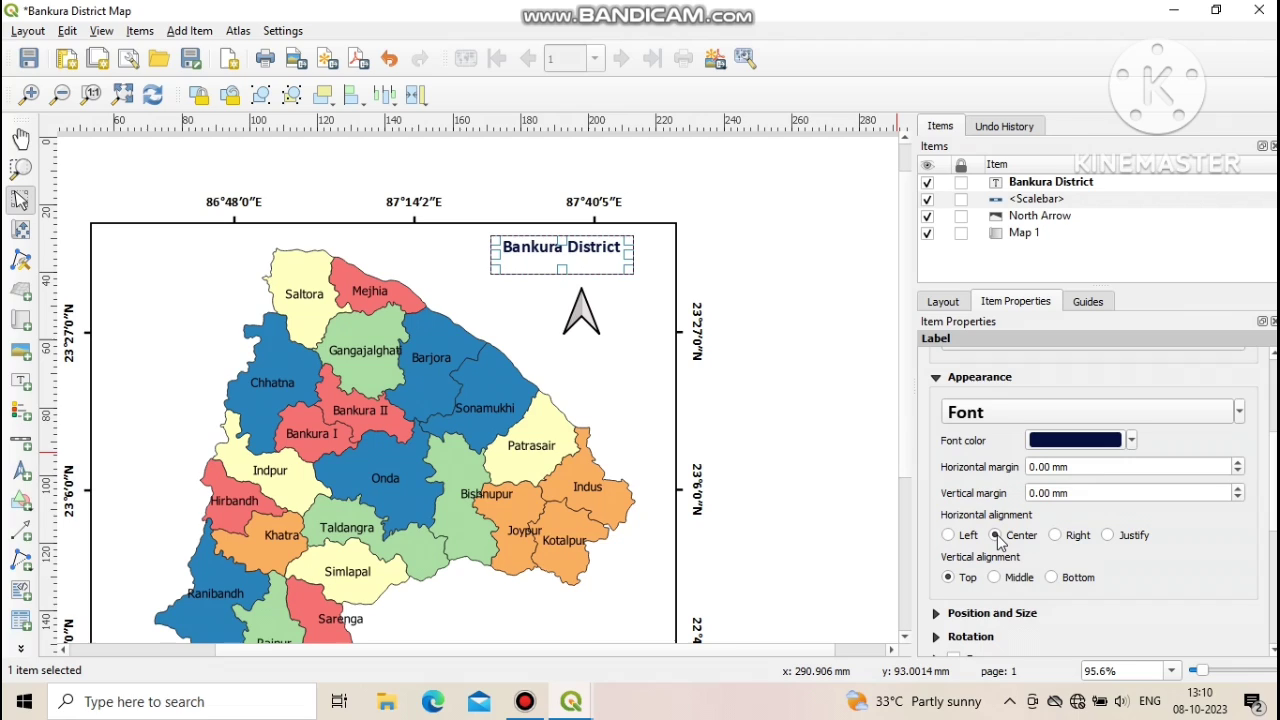
left_click(995, 578)
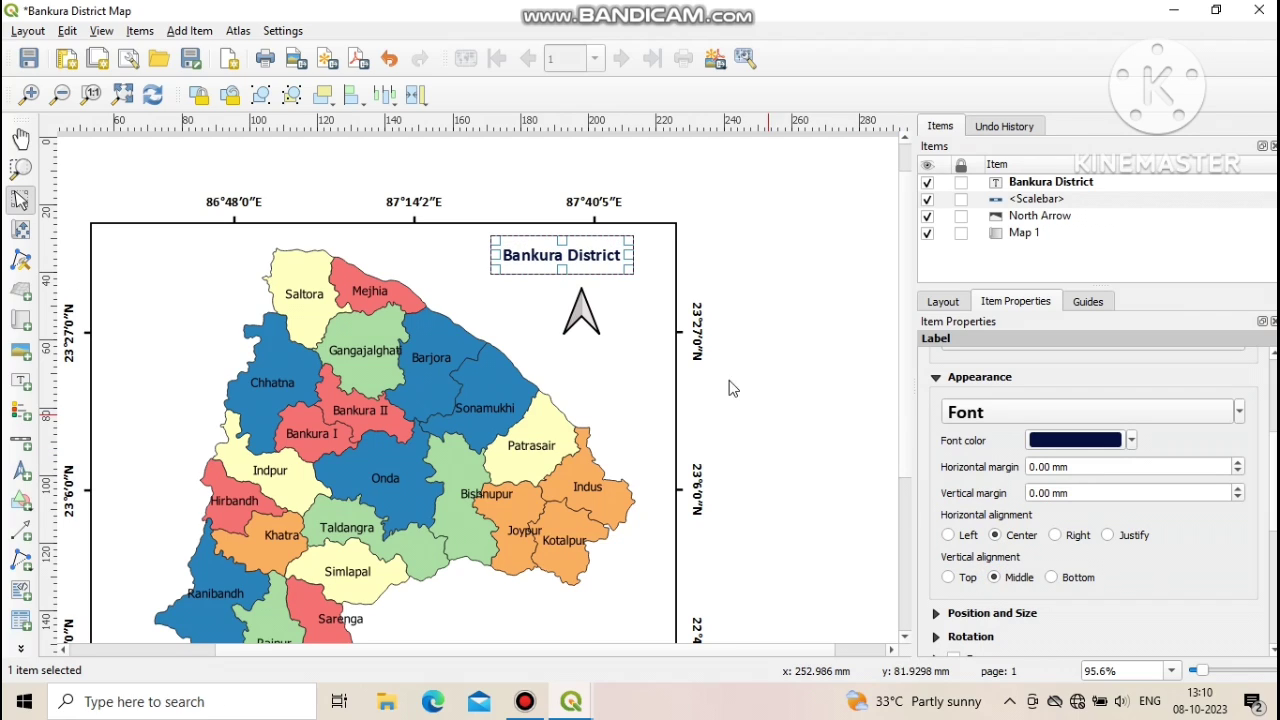
left_click(592, 282)
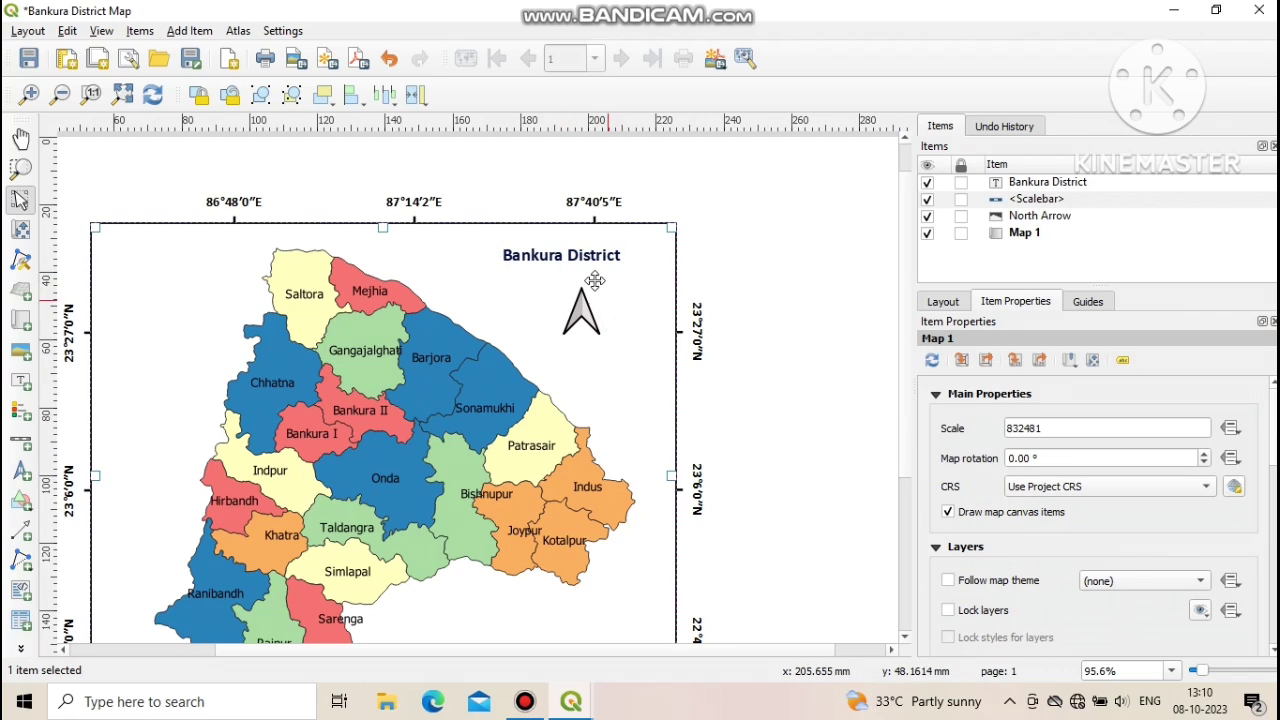
left_click(585, 258)
scroll(1005, 575, "down", 4)
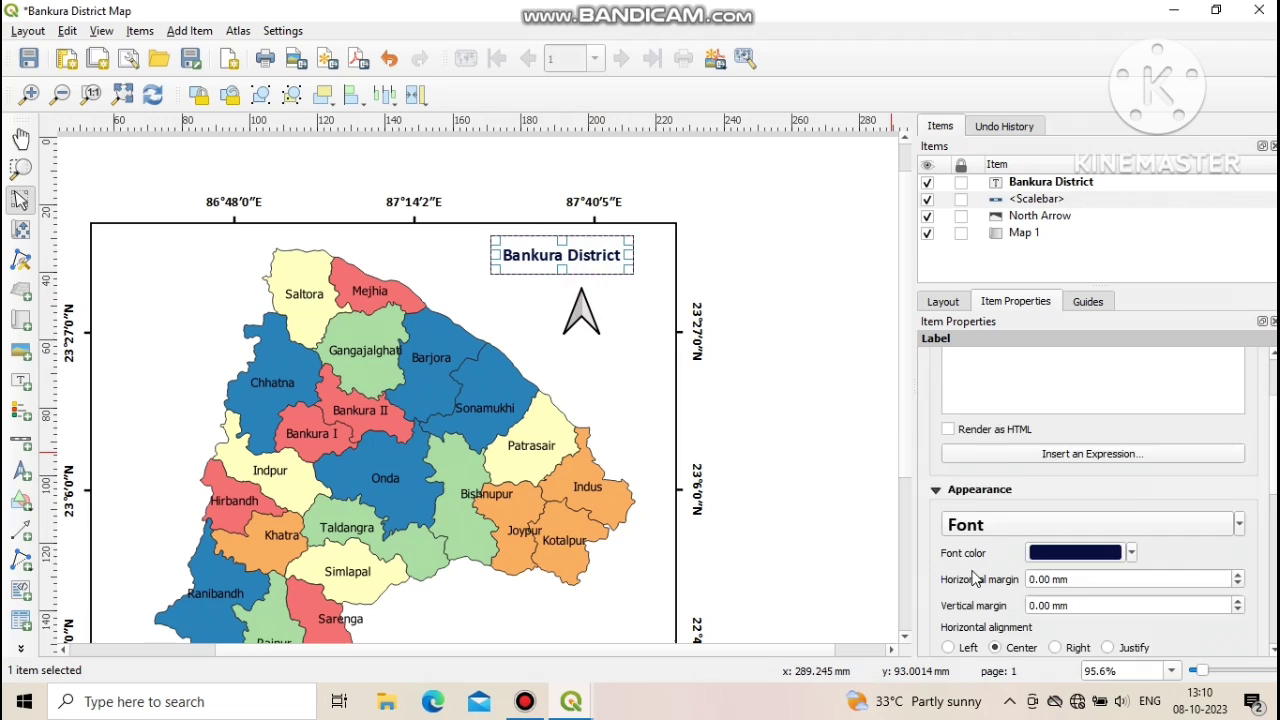
- Nudge the title right and add a 'Population Density' label below it
left_click_drag(565, 256, 640, 287)
left_click(815, 365)
left_click(189, 31)
left_click(205, 111)
left_click(1040, 422)
key("ctrl+a")
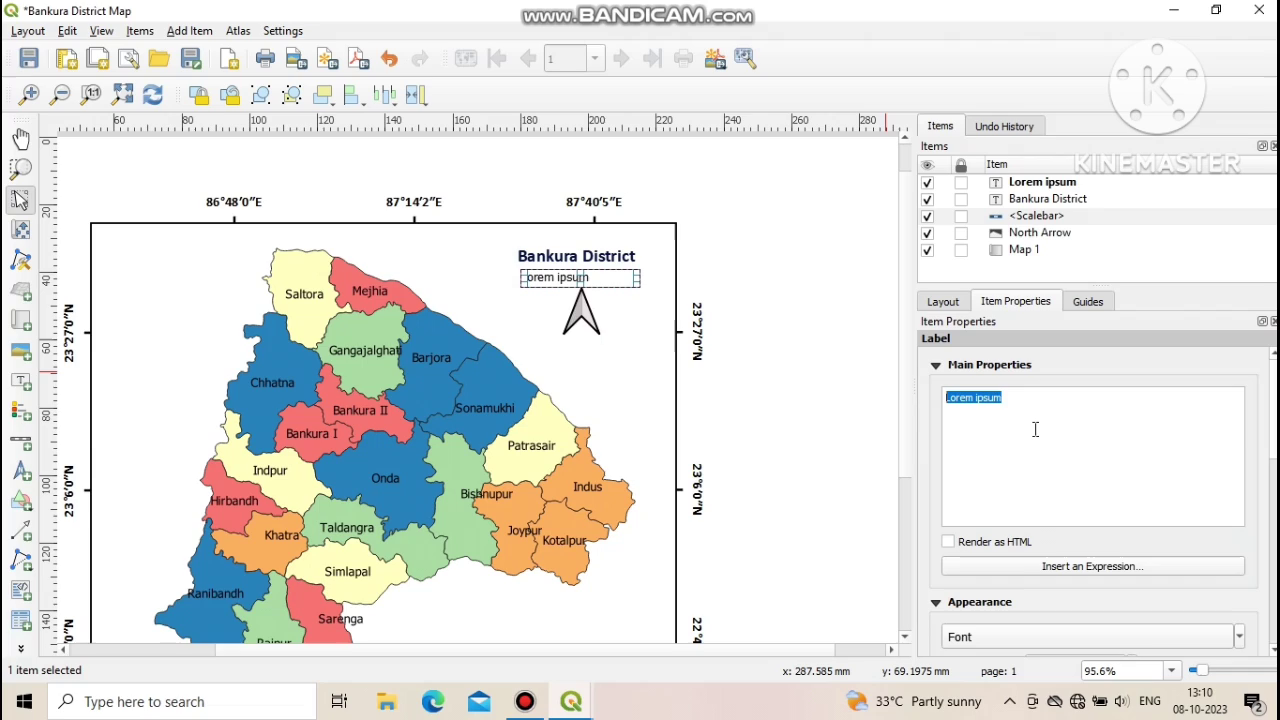
type("Population Densis")
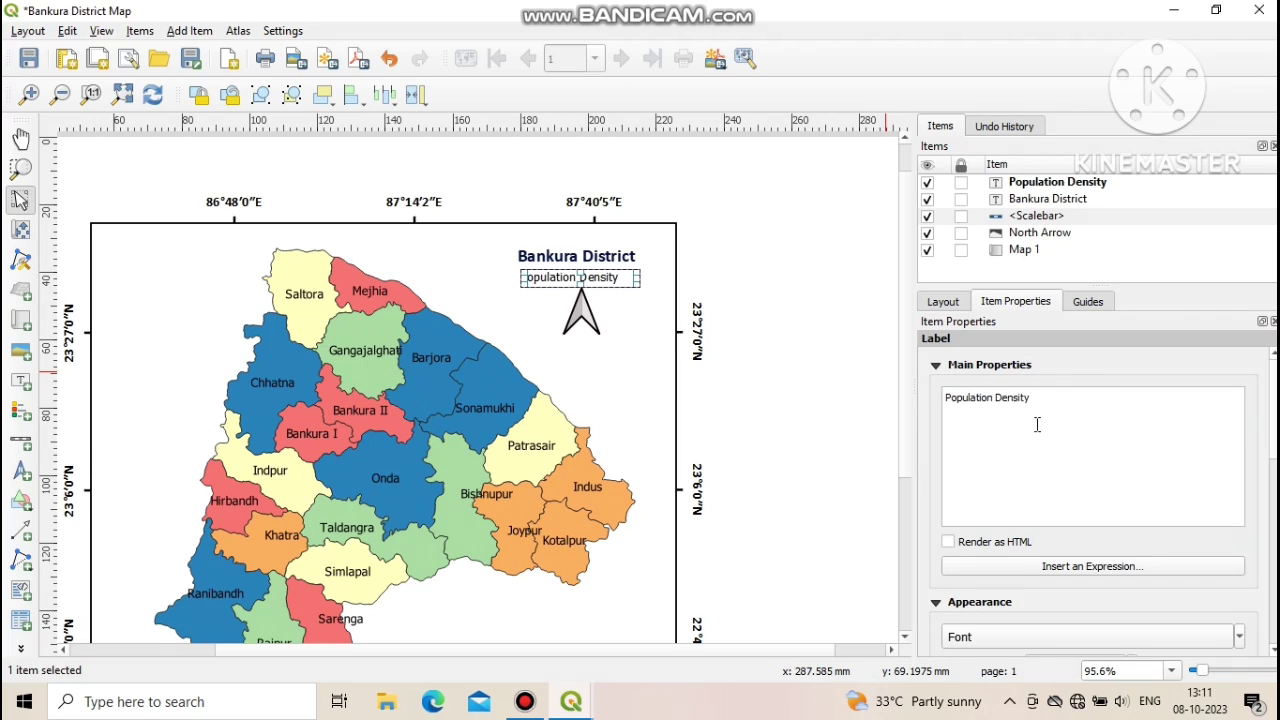
type("y (sq.")
type(" Insq.km")
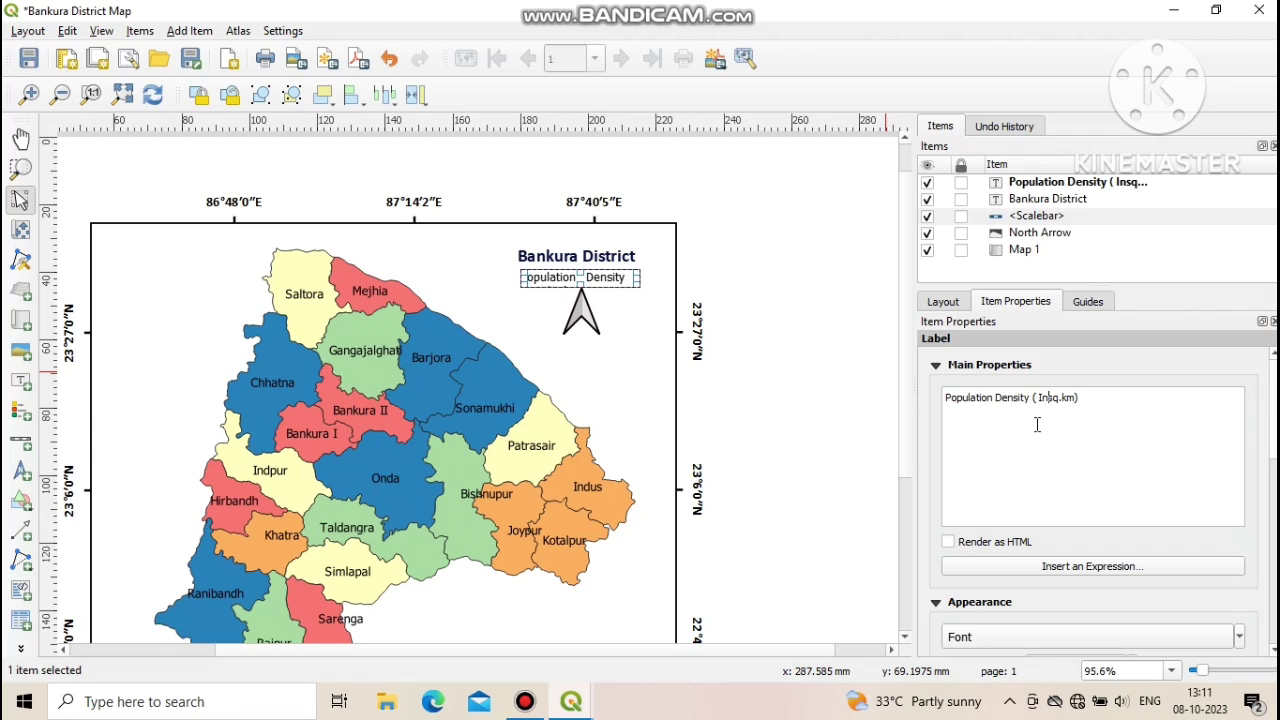
key("BackSpace")
key("BackSpace")
key("BackSpace")
key("BackSpace")
key("BackSpace")
key("BackSpace")
key("BackSpace")
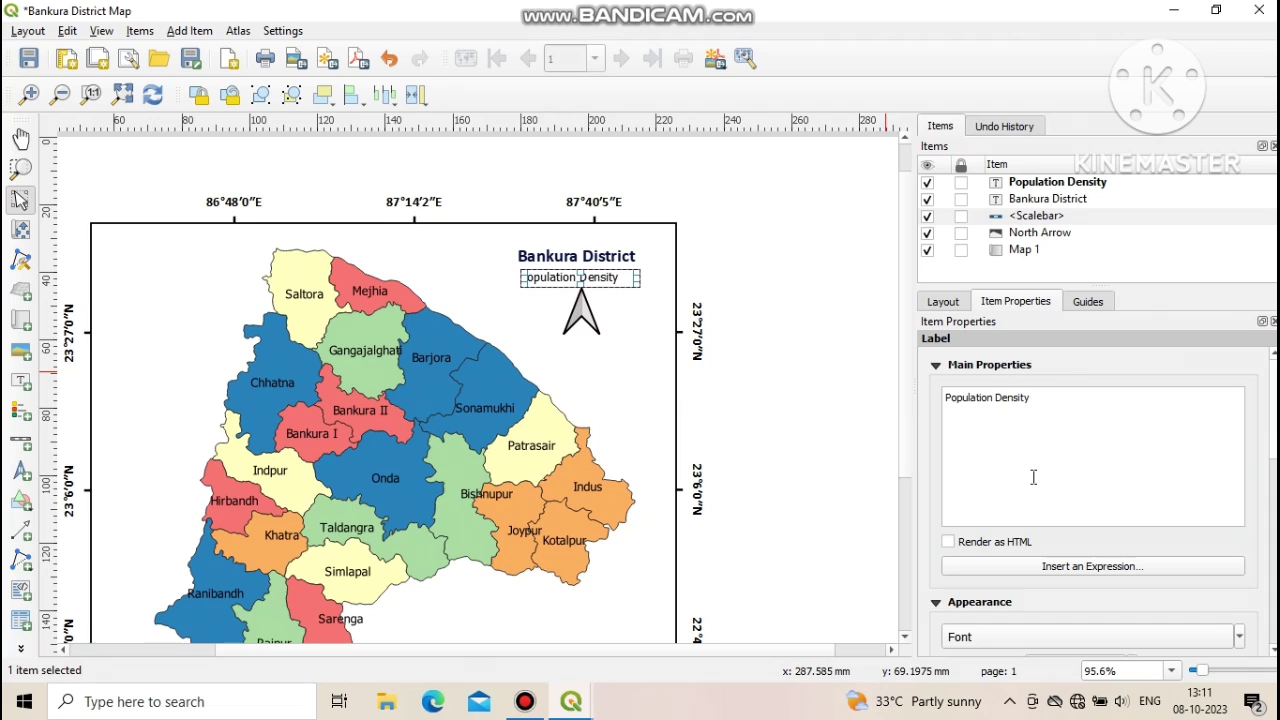
- Set the subtitle font to Calibri Italic, size 14
left_click(1090, 637)
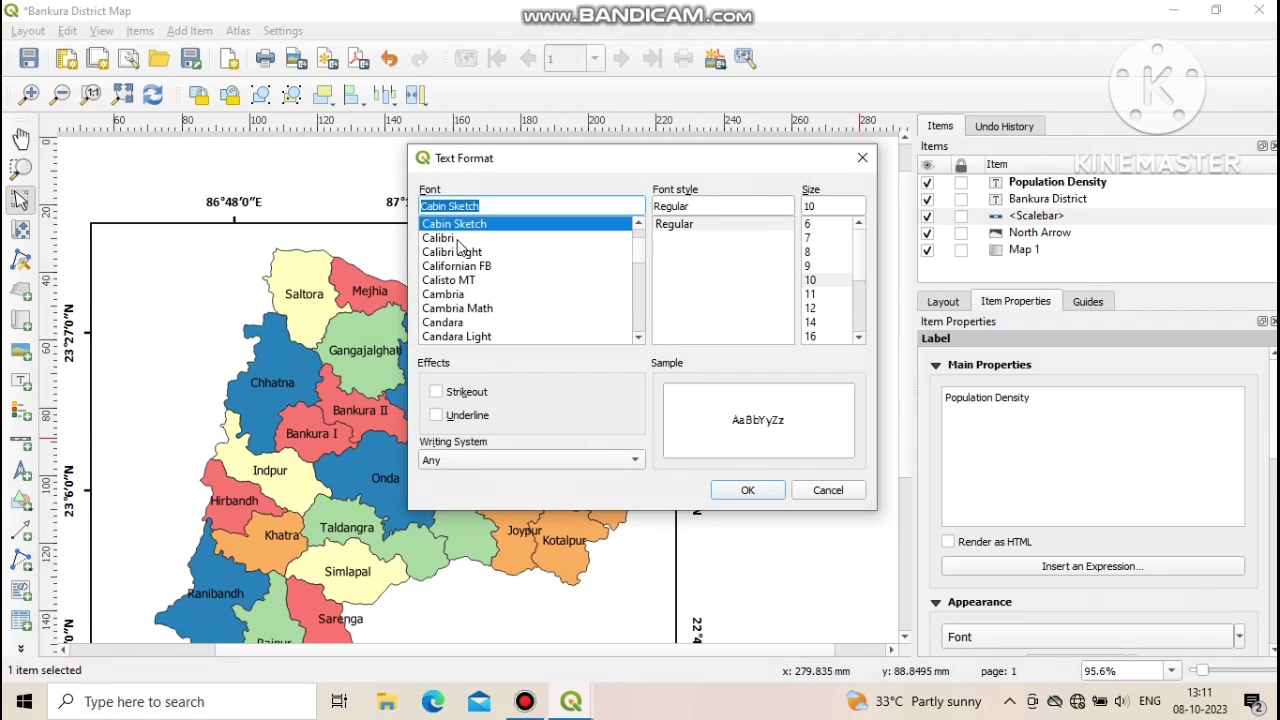
left_click(456, 242)
left_click(673, 266)
left_click(816, 322)
left_click(748, 490)
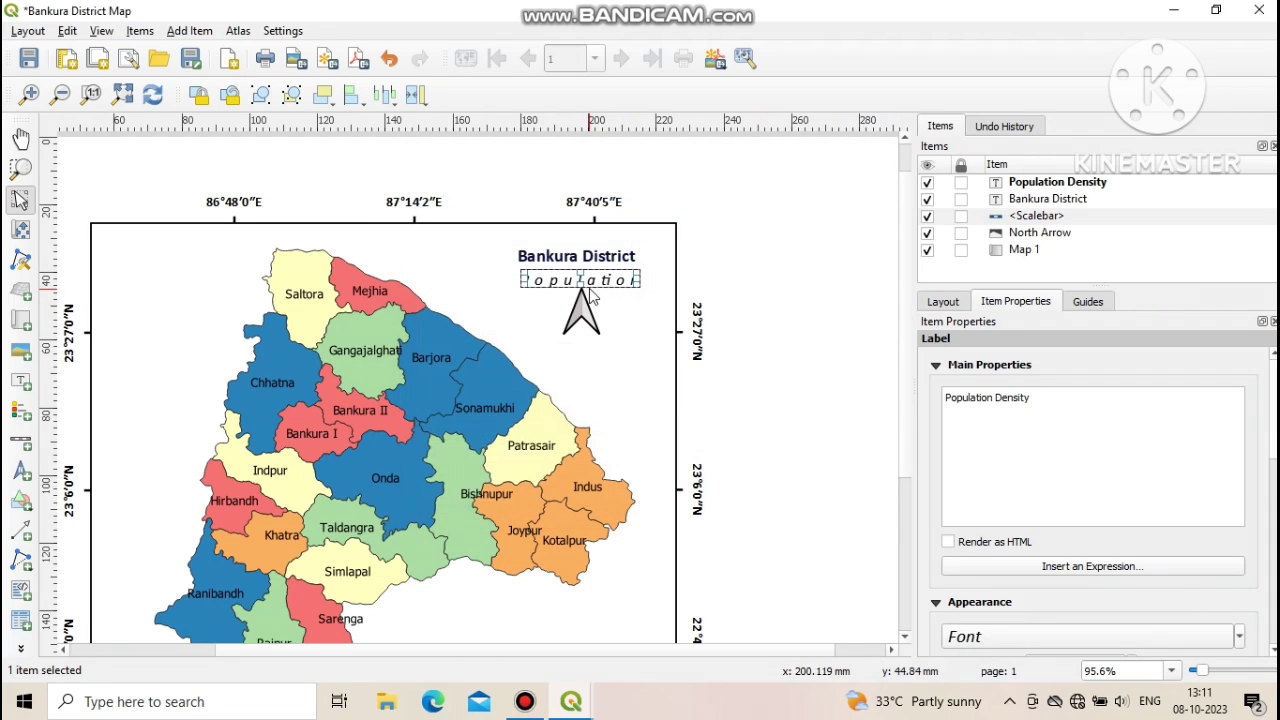
- Resize the subtitle box and centre its text horizontally and vertically
left_click_drag(520, 280, 440, 280)
left_click_drag(640, 280, 577, 319)
scroll(1010, 560, "down", 4)
left_click(995, 535)
left_click(995, 577)
left_click(600, 276)
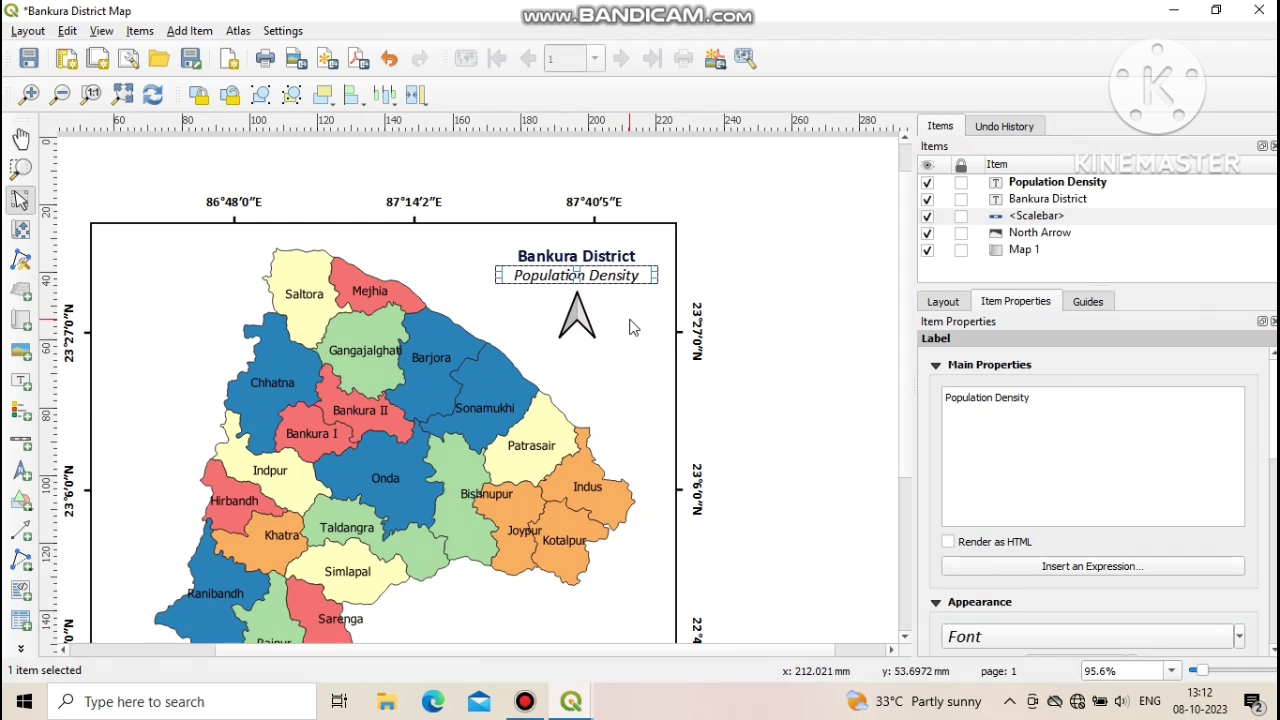
- Add another label, drawing its box at the map's left side
left_click(770, 375)
scroll(590, 350, "down", 1)
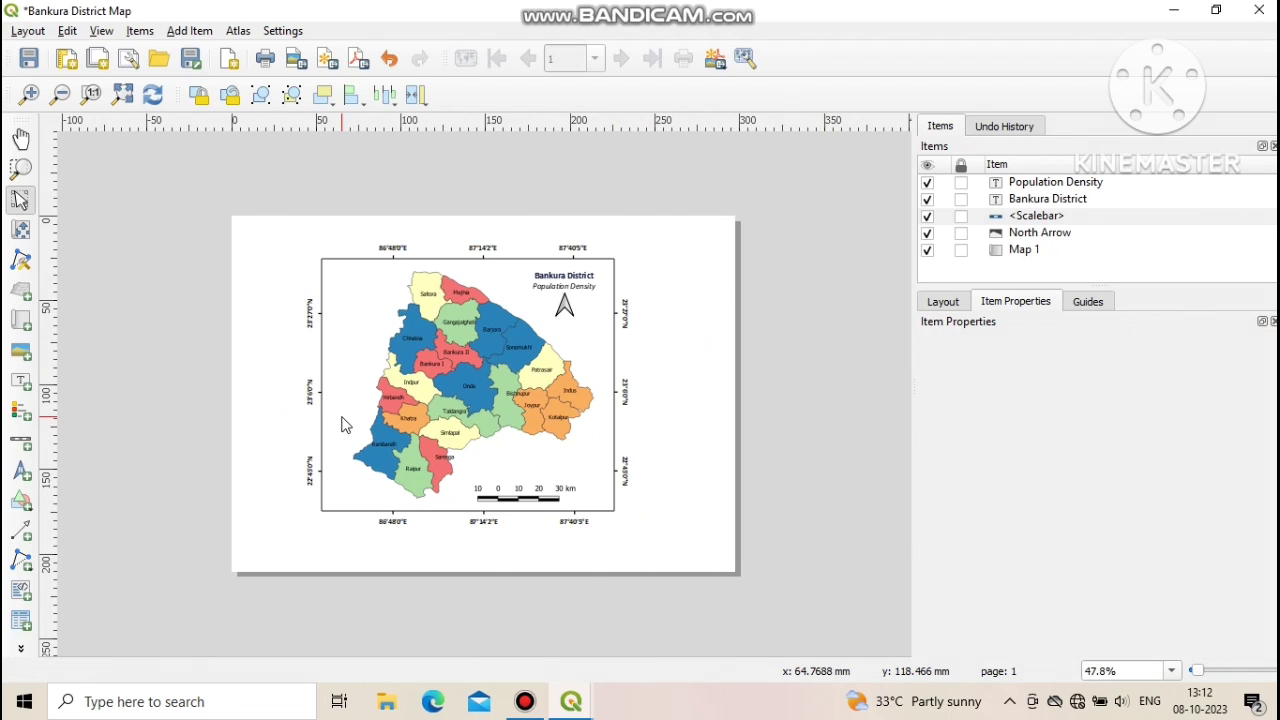
scroll(342, 425, "up", 1)
left_click(189, 31)
left_click(230, 117)
left_click(366, 304)
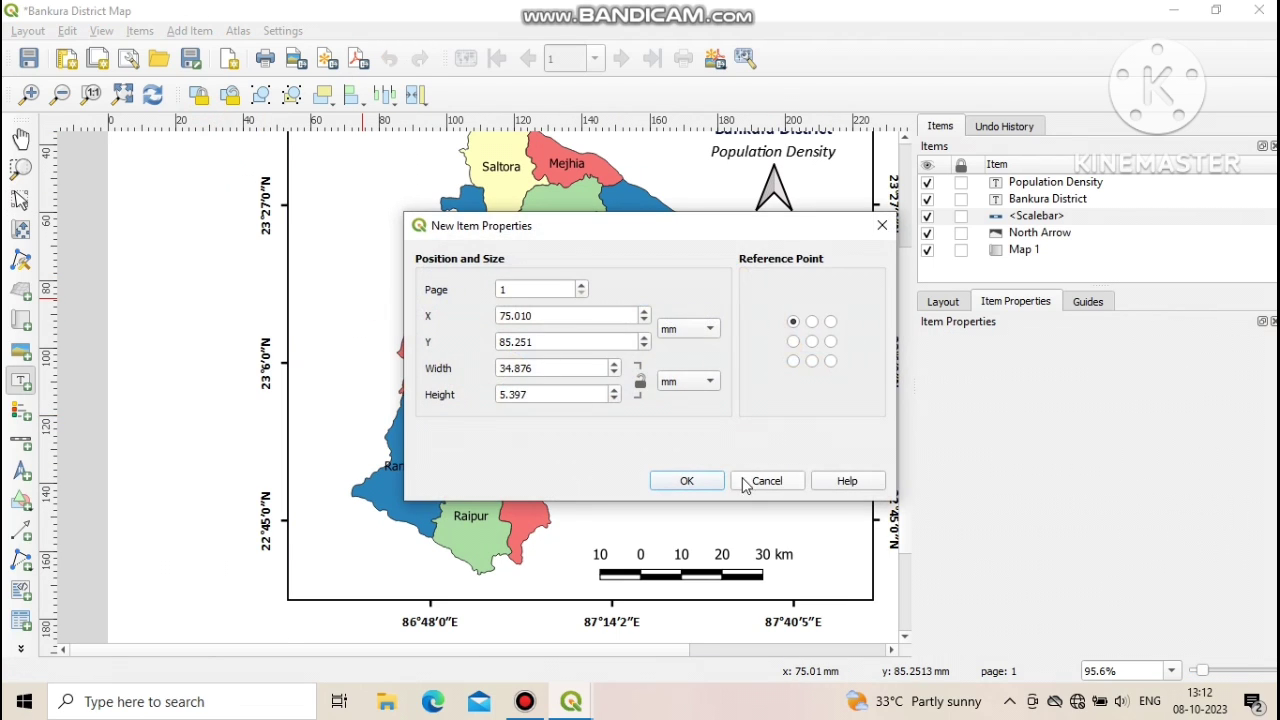
left_click(744, 485)
left_click(189, 31)
left_click(230, 117)
left_click_drag(337, 221, 403, 337)
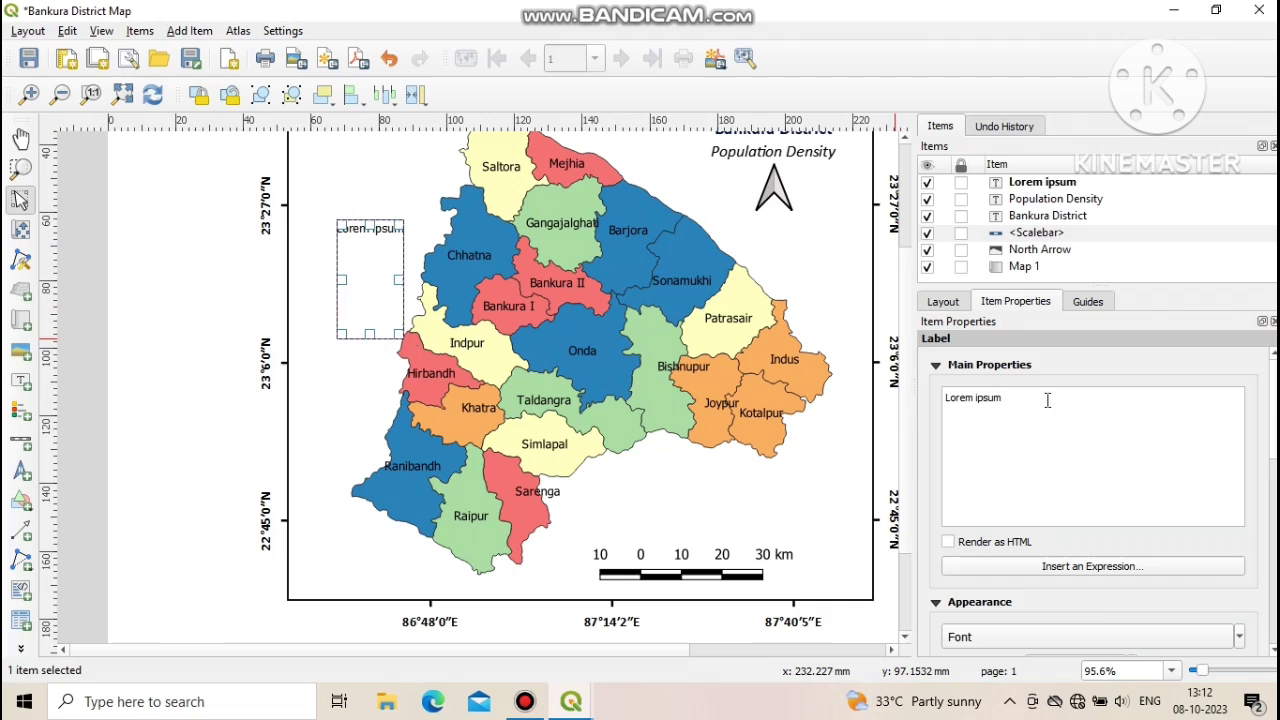
- Replace the Lorem ipsum placeholder with 'P U R U L I A D I S T R I C T'
left_click_drag(1047, 400, 945, 397)
type("P U R U L I A")
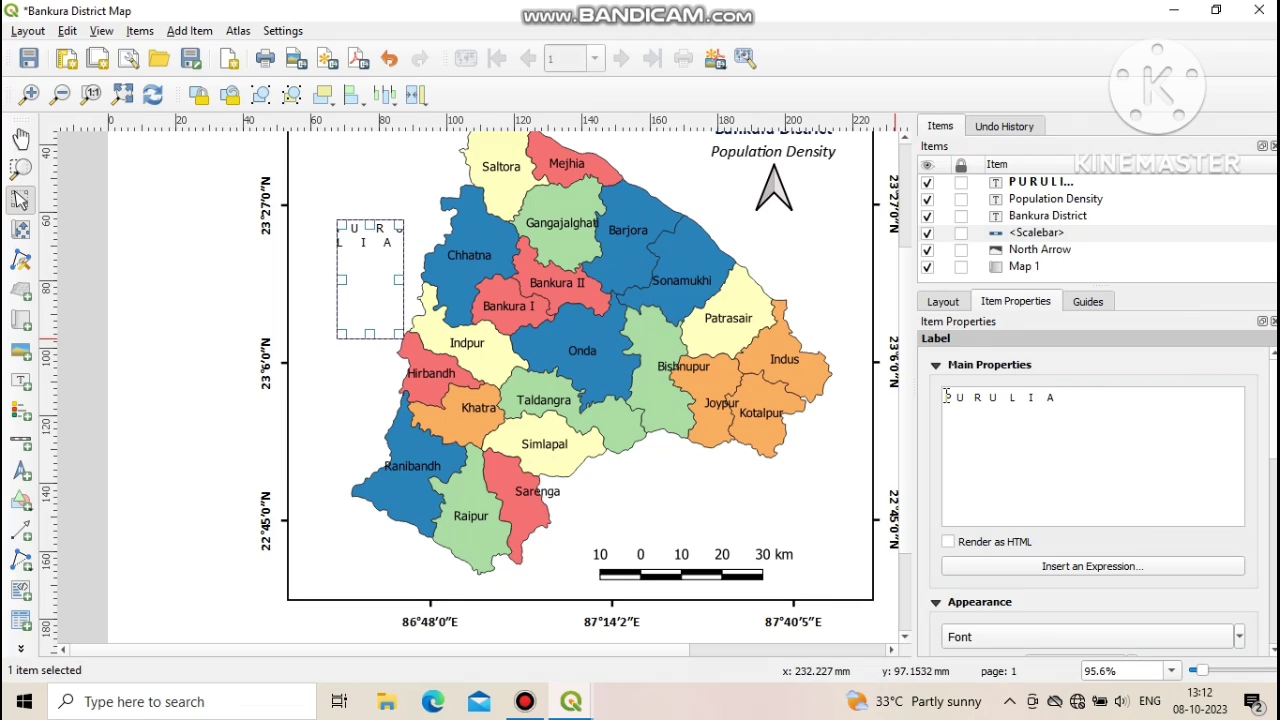
type("D I S T R I")
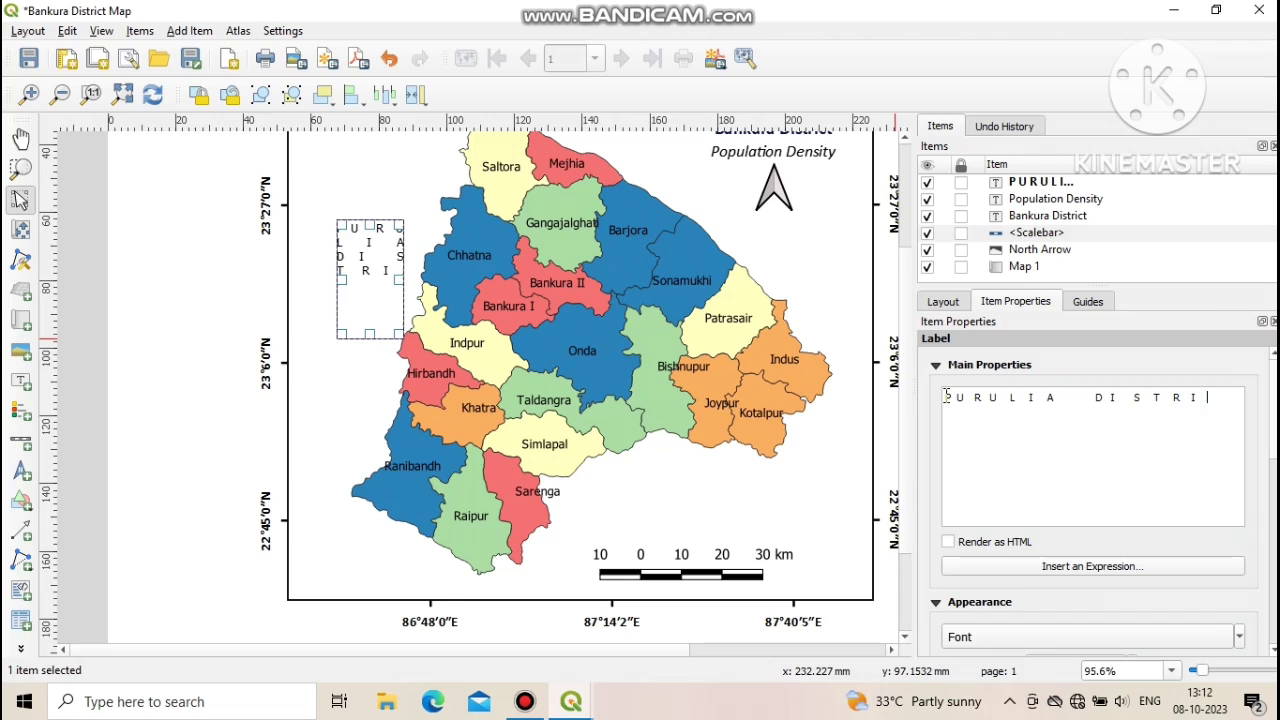
type(" C T")
left_click(1121, 398)
- Widen the PURULIA DISTRICT box onto one line and centre its text both ways
left_click_drag(404, 280, 724, 280)
left_click_drag(524, 335, 524, 252)
left_click_drag(450, 236, 224, 329)
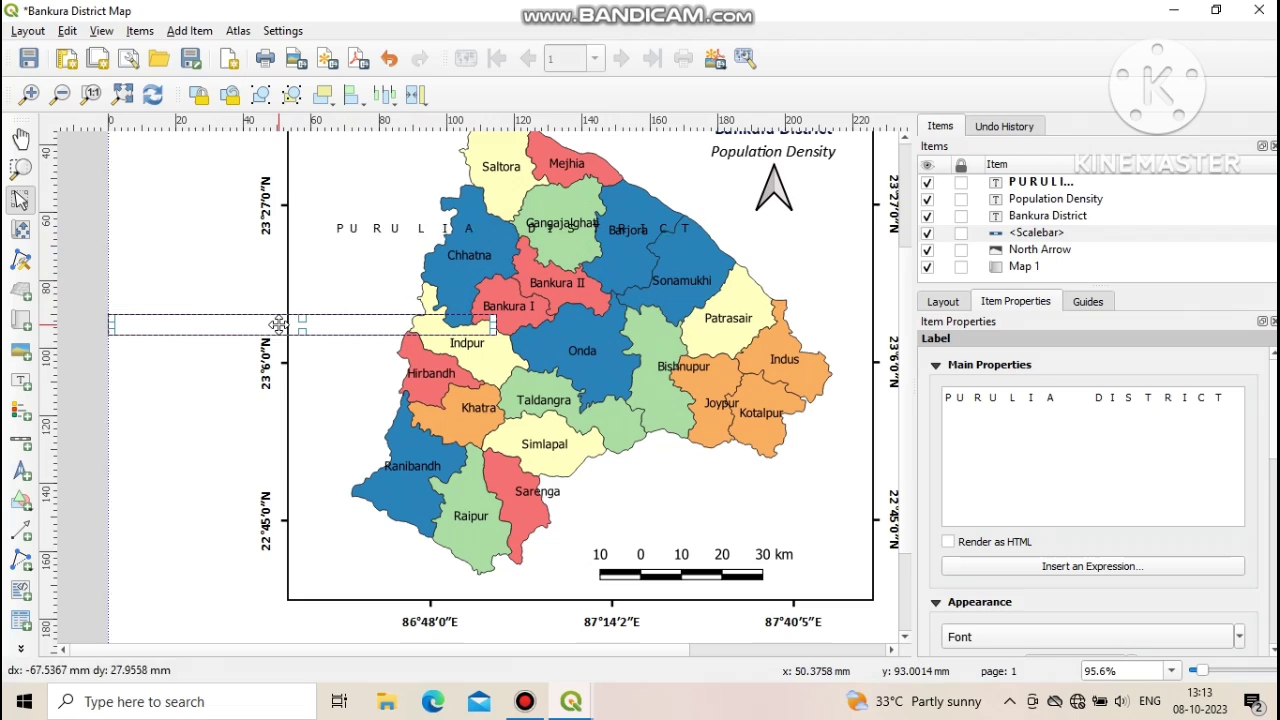
scroll(980, 588, "down", 3)
left_click(995, 591)
left_click(994, 633)
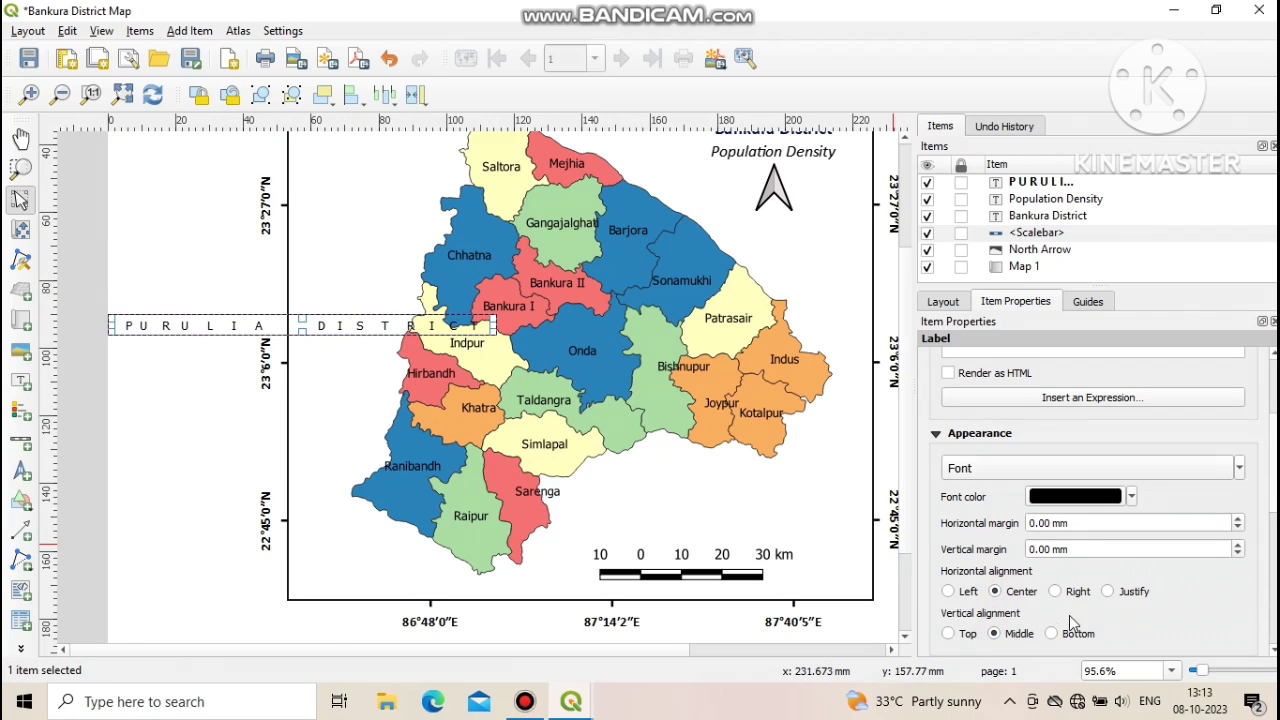
scroll(1040, 615, "down", 2)
scroll(952, 628, "down", 2)
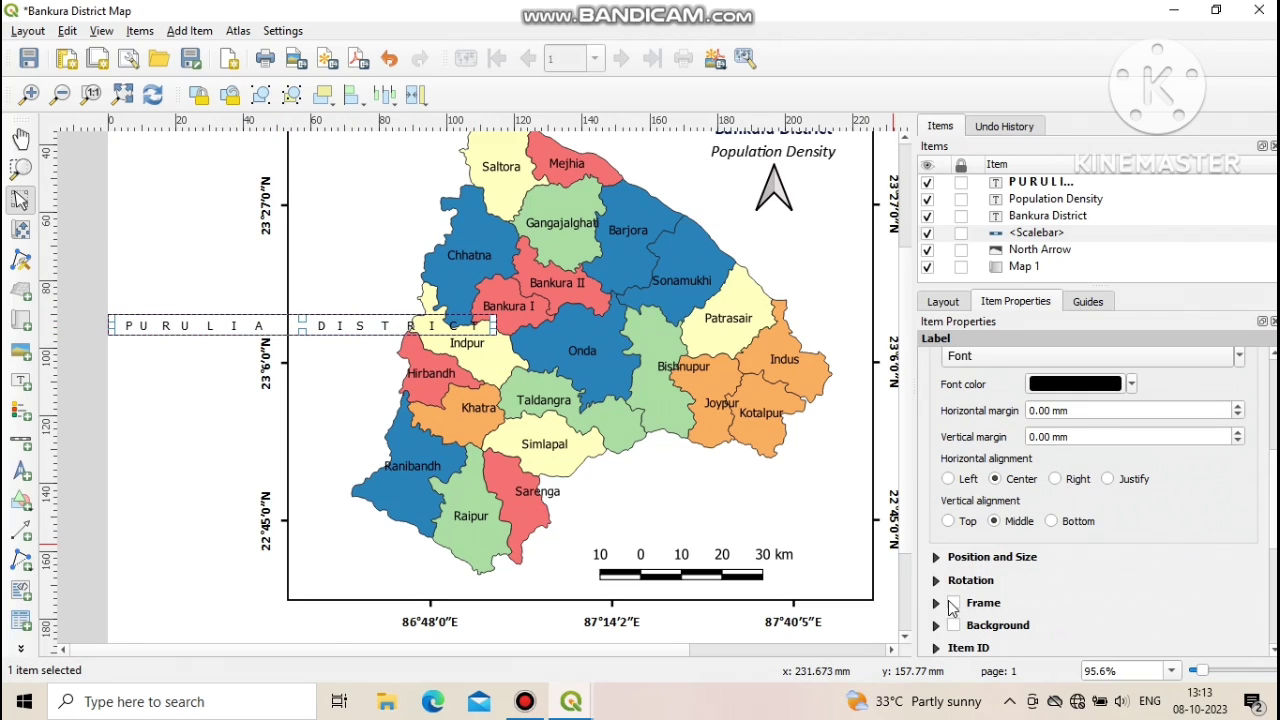
- Step the PURULIA DISTRICT label's rotation down to -44° in Item Properties
left_click(937, 581)
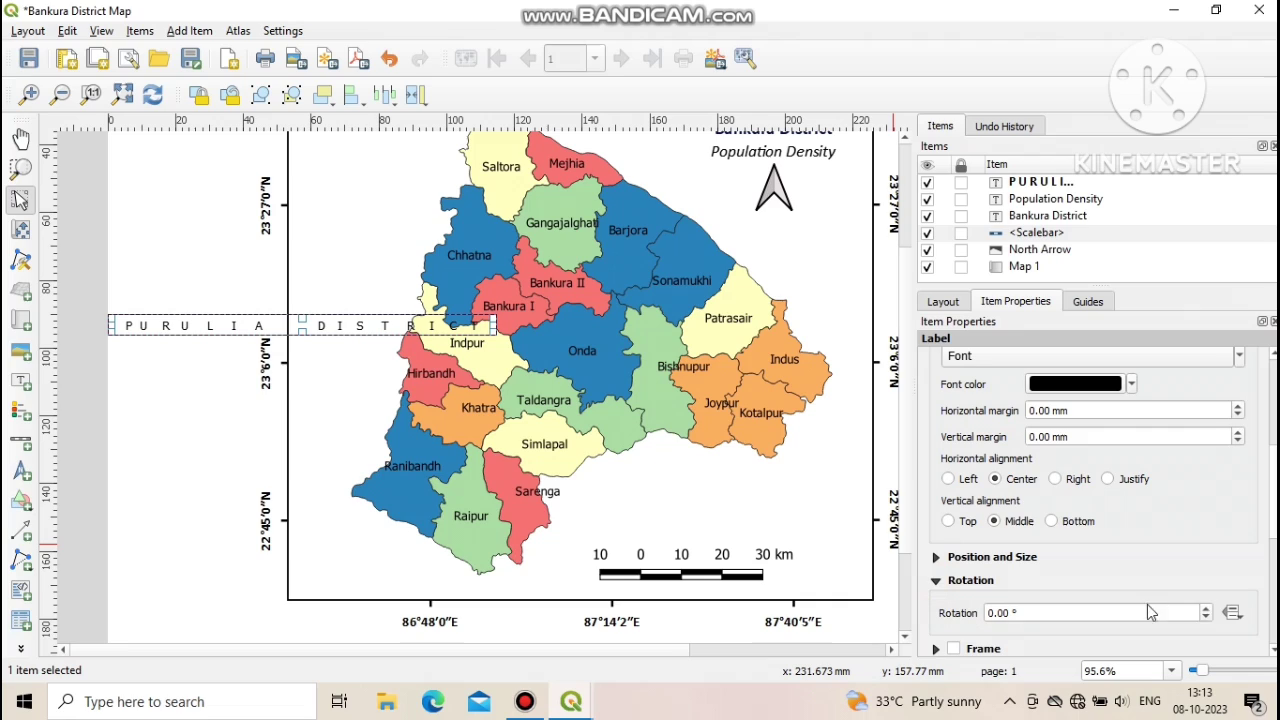
left_click(1207, 610)
left_click(1207, 610)
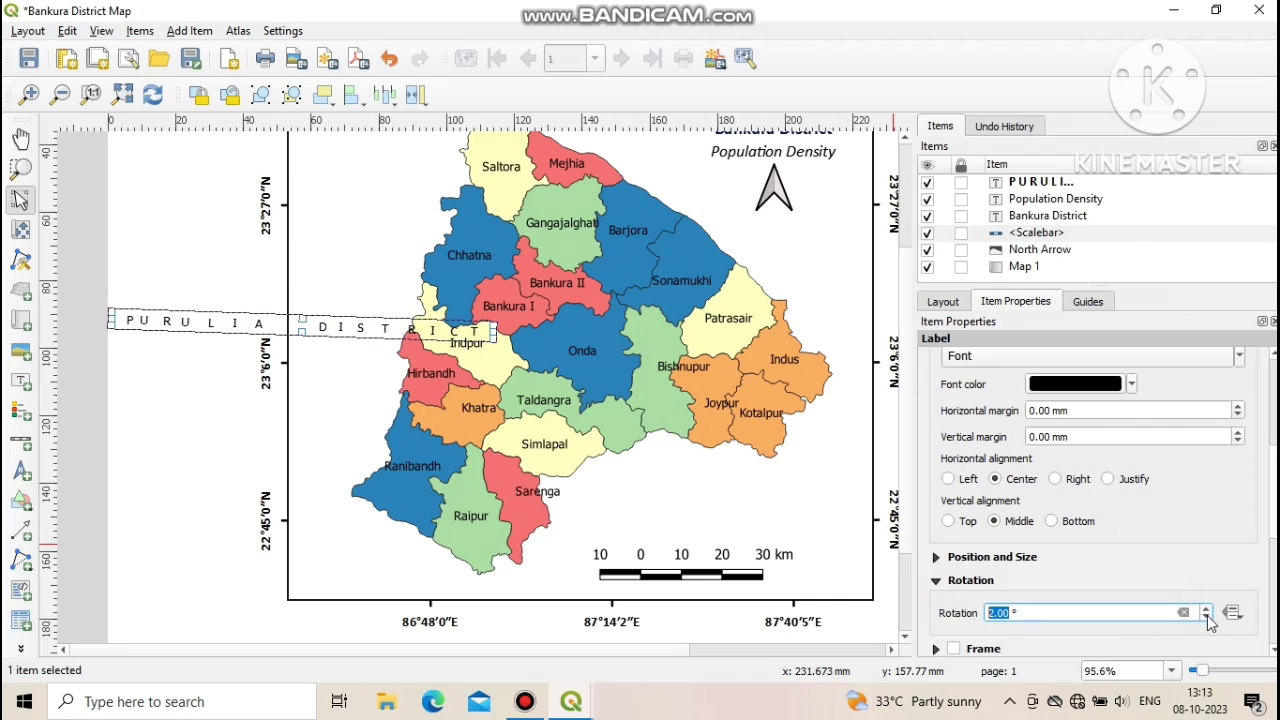
left_click(1207, 618)
left_click(1207, 618)
left_click(1207, 618)
left_click(1207, 618)
left_click(1207, 618)
left_click(1207, 618)
left_click(1207, 618)
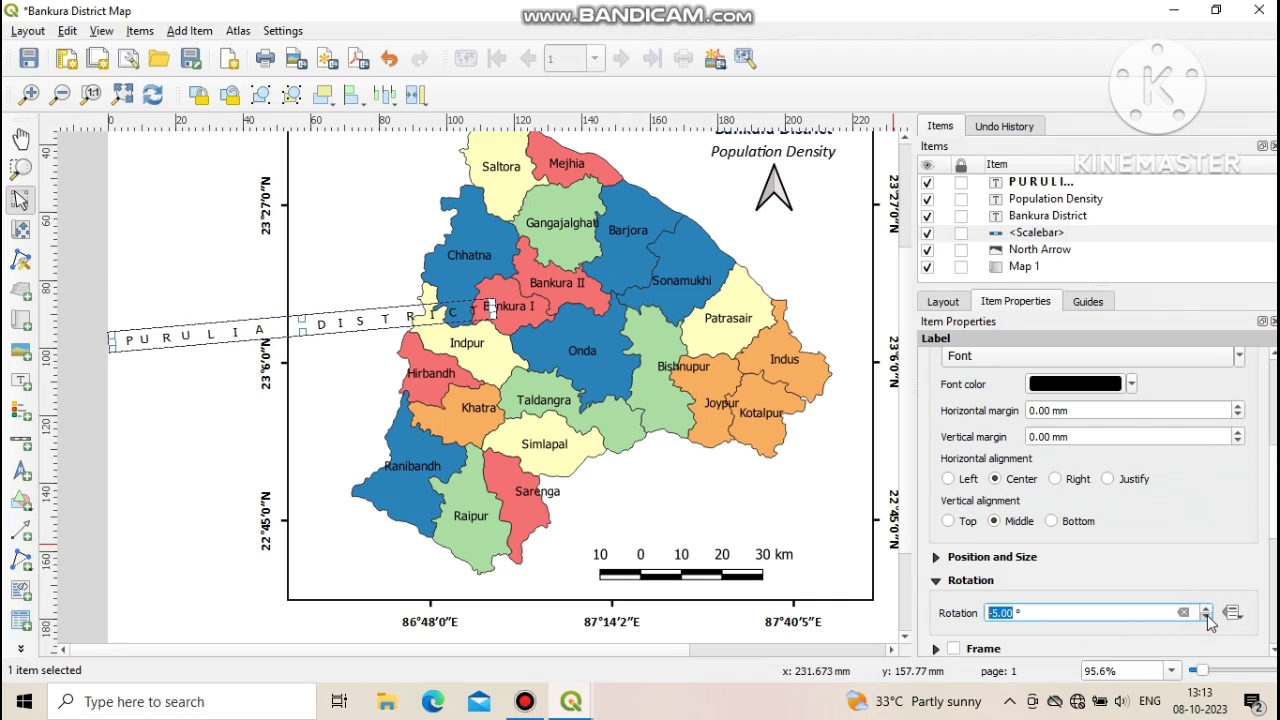
left_click(1207, 618)
left_click(1207, 618)
left_click(1207, 618)
left_click(1207, 618)
left_click(1207, 618)
left_click(1207, 618)
left_click(1207, 618)
left_click(1207, 618)
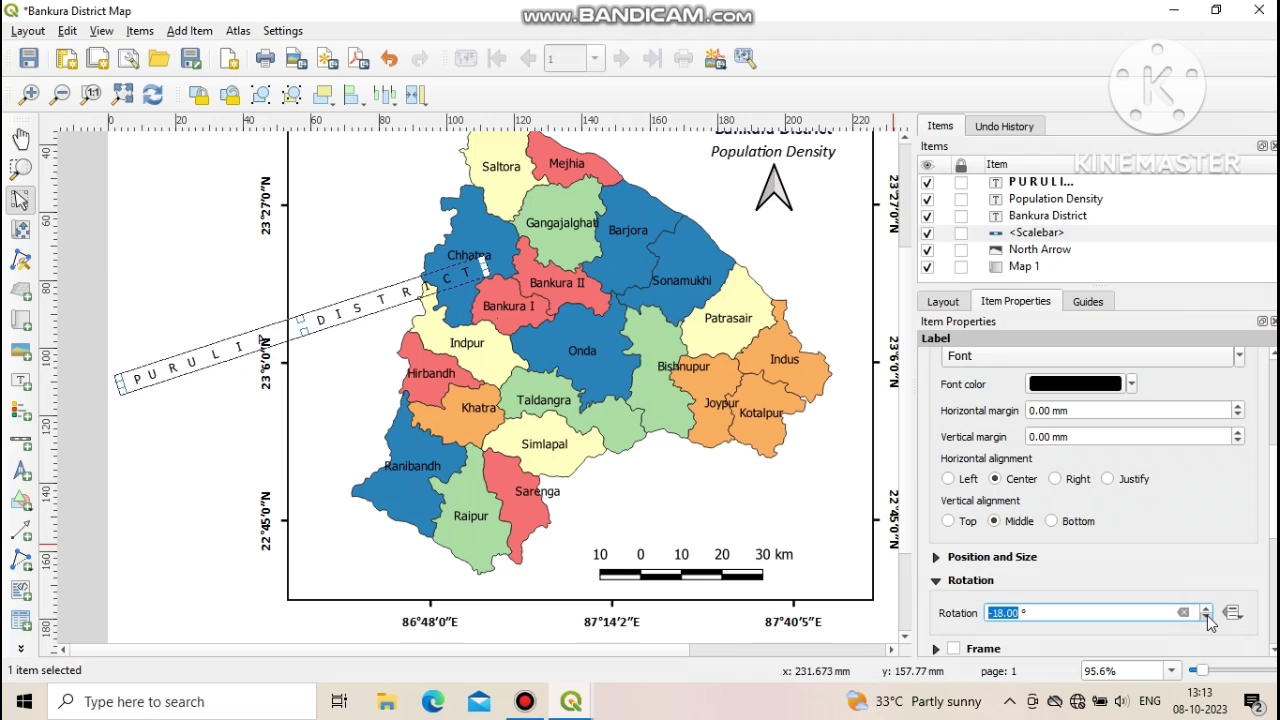
left_click(1207, 618)
left_click(1207, 618)
left_click(1207, 618)
left_click(1207, 618)
left_click(1207, 618)
left_click(1207, 618)
left_click(1207, 618)
left_click(1207, 618)
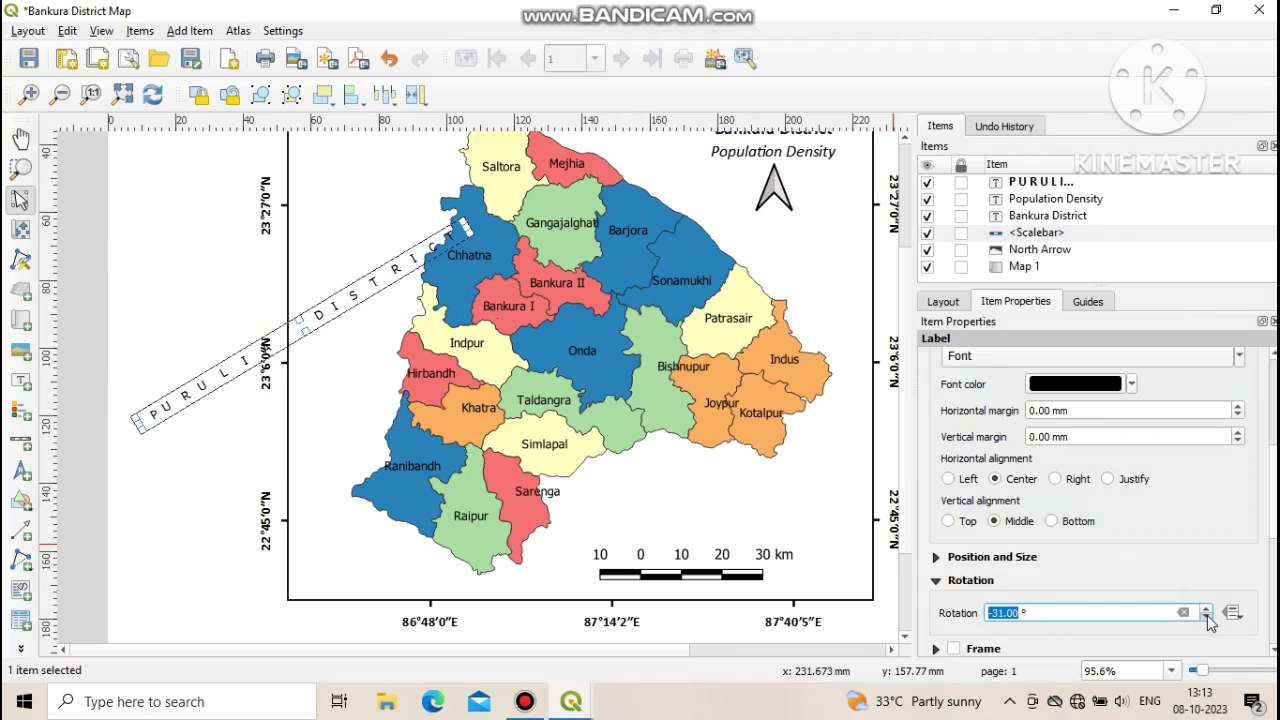
left_click(1207, 618)
left_click(1207, 618)
left_click(1207, 618)
left_click(1207, 618)
left_click(1207, 618)
left_click(1207, 618)
left_click(1207, 618)
left_click(1207, 618)
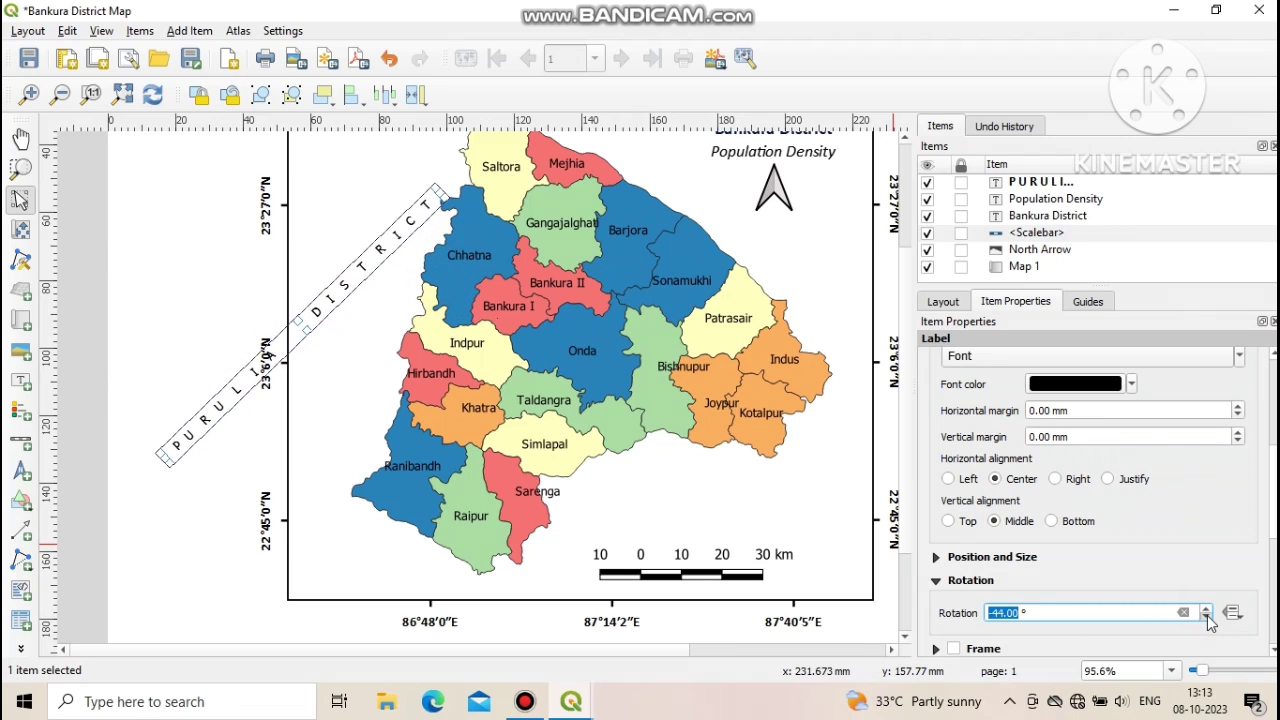
left_click(1207, 618)
left_click(1207, 618)
left_click(1207, 618)
left_click(1207, 618)
left_click(1207, 618)
left_click(1207, 618)
left_click(1207, 618)
left_click(1207, 618)
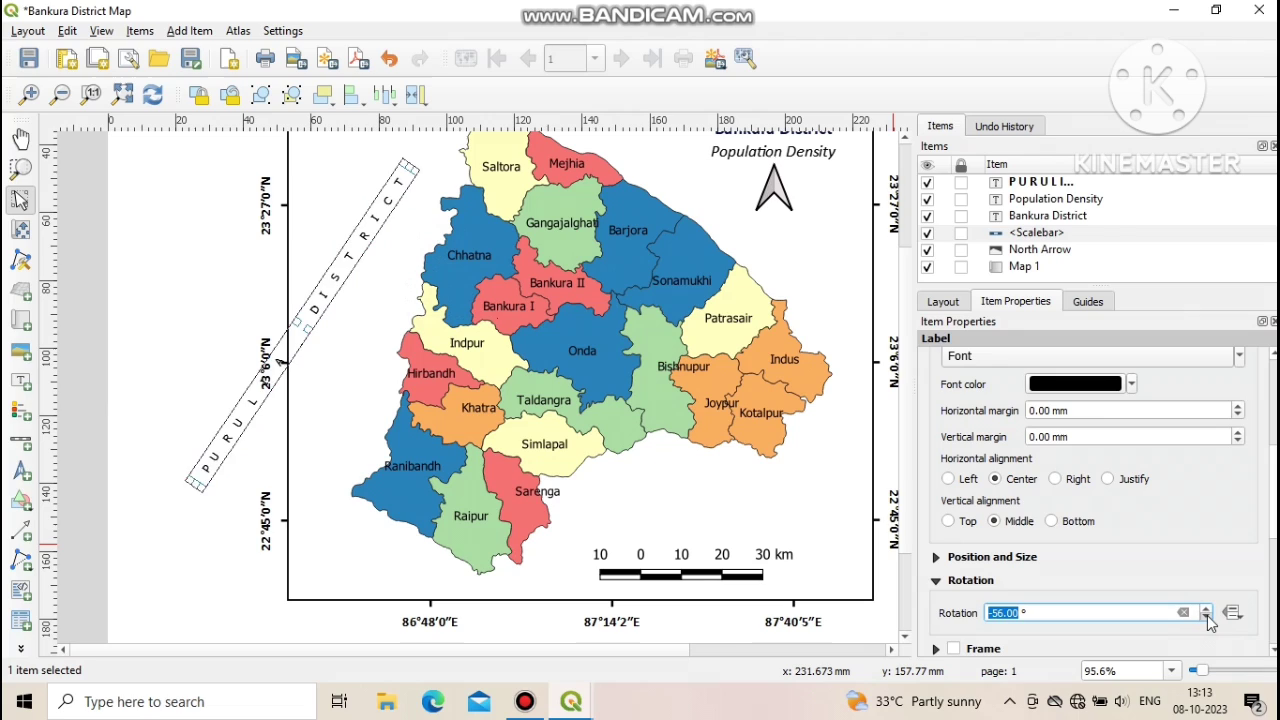